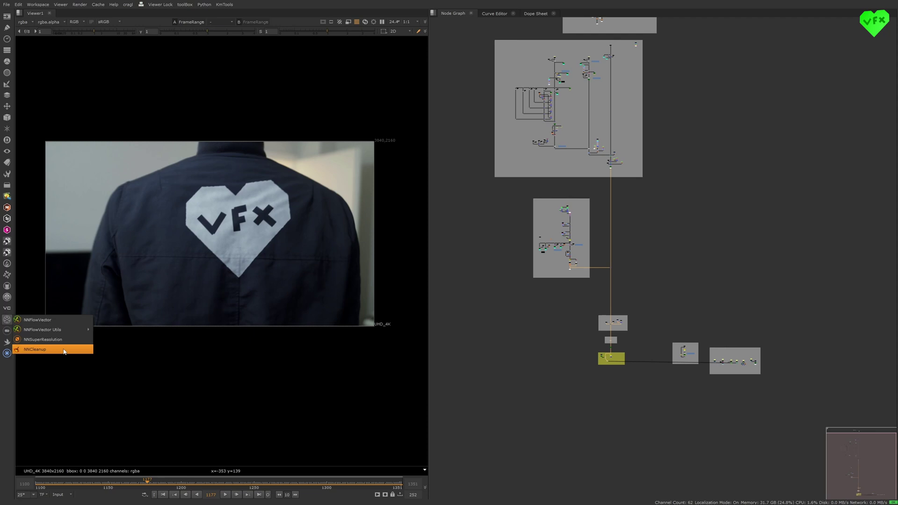
- Play back the finished jacket-logo composite, stop it and go to frame 1184
{"action": "left_click", "coordinate": [207, 384]}
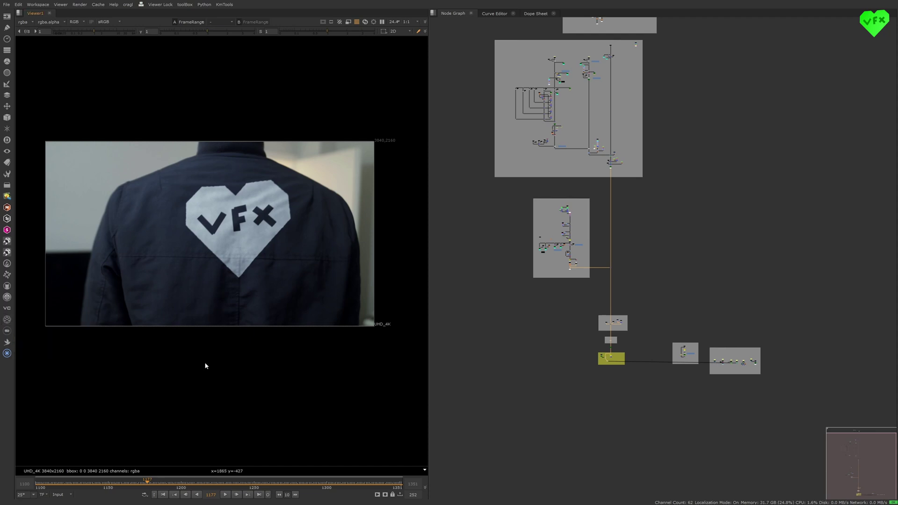
{"action": "key", "text": "l"}
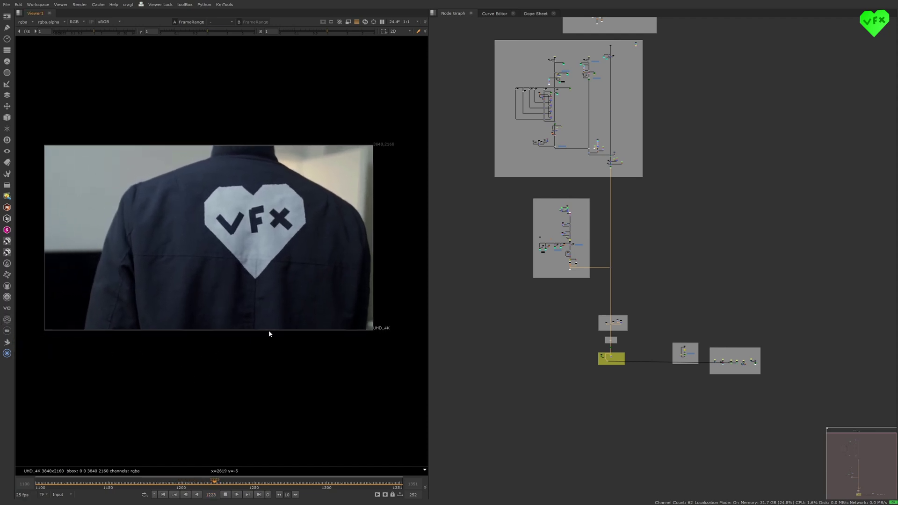
{"action": "key", "text": "f"}
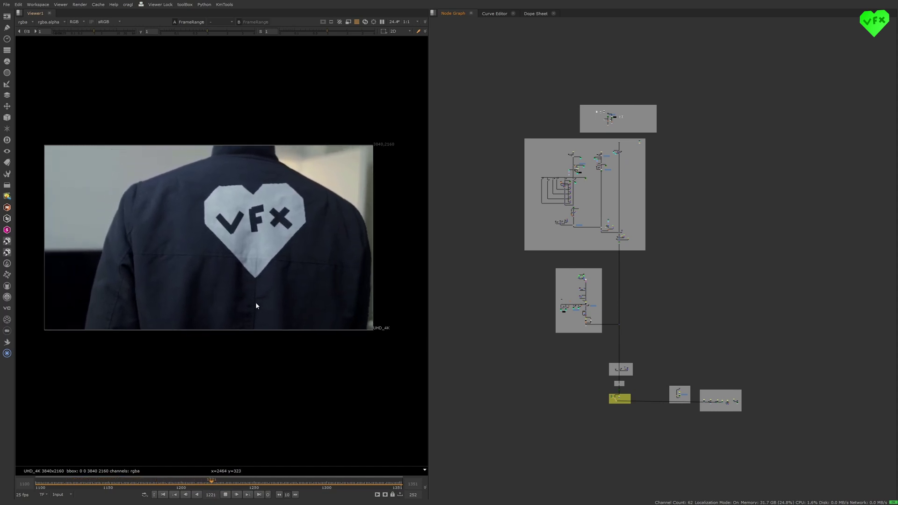
{"action": "left_click", "coordinate": [226, 495]}
{"action": "left_click", "coordinate": [159, 482]}
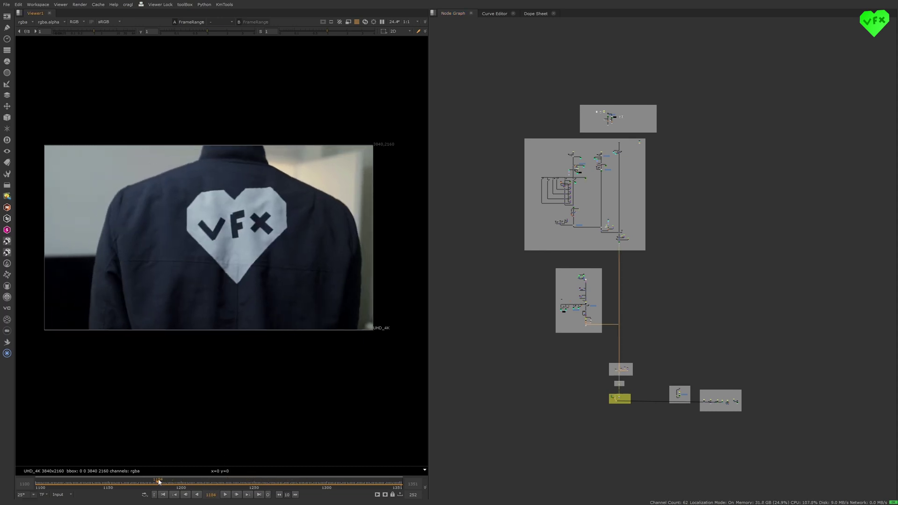
- Set the viewer's timeline range to Global and go to frame 1203
{"action": "left_click", "coordinate": [60, 494]}
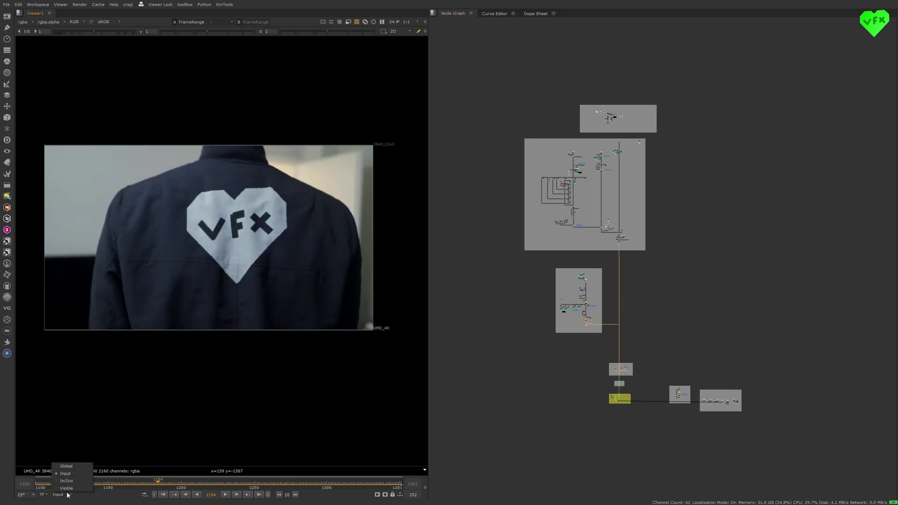
{"action": "left_click", "coordinate": [72, 467]}
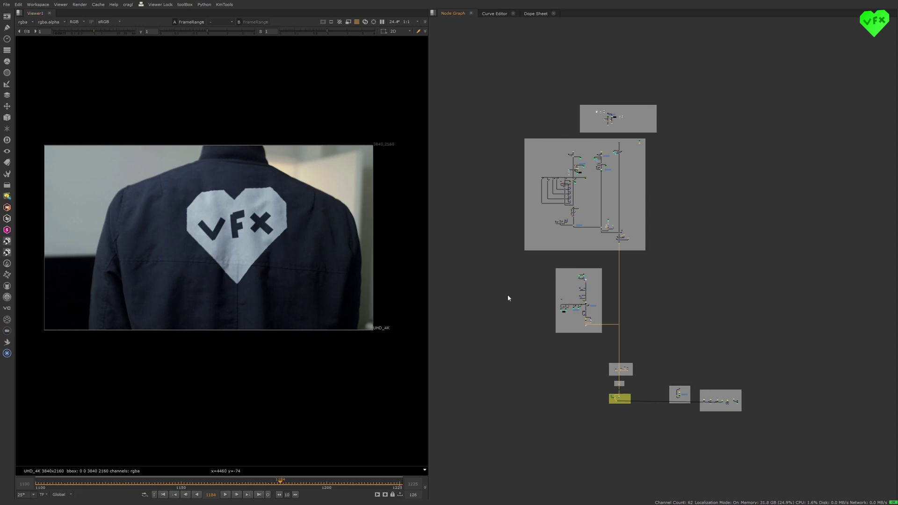
{"action": "middle_click_drag", "start_coordinate": [294, 220], "coordinate": [305, 217]}
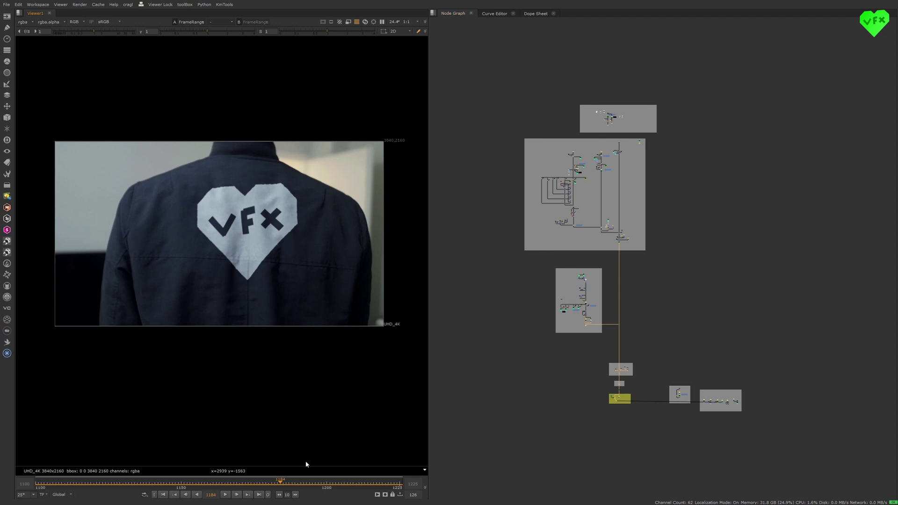
{"action": "mouse_move", "coordinate": [321, 487]}
{"action": "left_mouse_down"}
{"action": "mouse_move", "coordinate": [346, 487]}
{"action": "mouse_move", "coordinate": [335, 487]}
{"action": "left_mouse_up"}
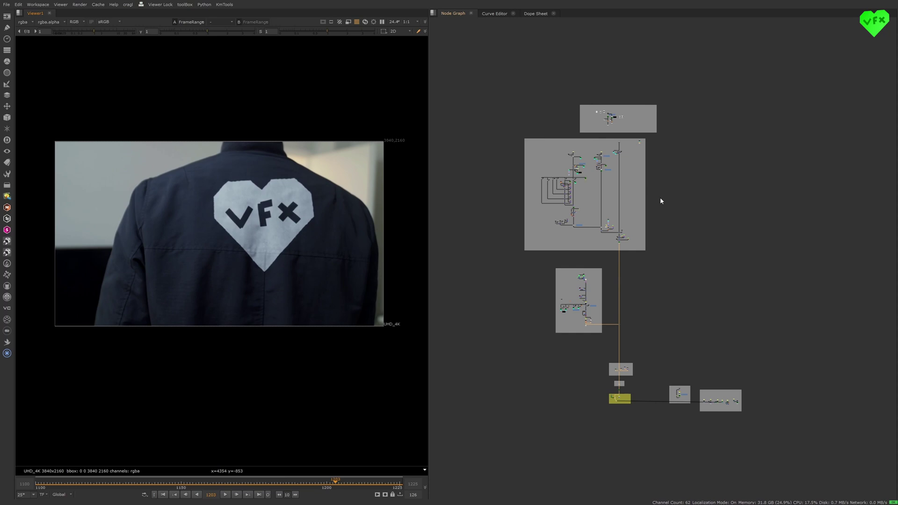
- View the plate input that starts the main vertical pipe of the large cleanup backdrop
{"action": "mouse_move", "coordinate": [649, 218]}
{"action": "middle_mouse_down"}
{"action": "mouse_move", "coordinate": [600, 217]}
{"action": "mouse_move", "coordinate": [649, 193]}
{"action": "mouse_move", "coordinate": [632, 217]}
{"action": "middle_mouse_up"}
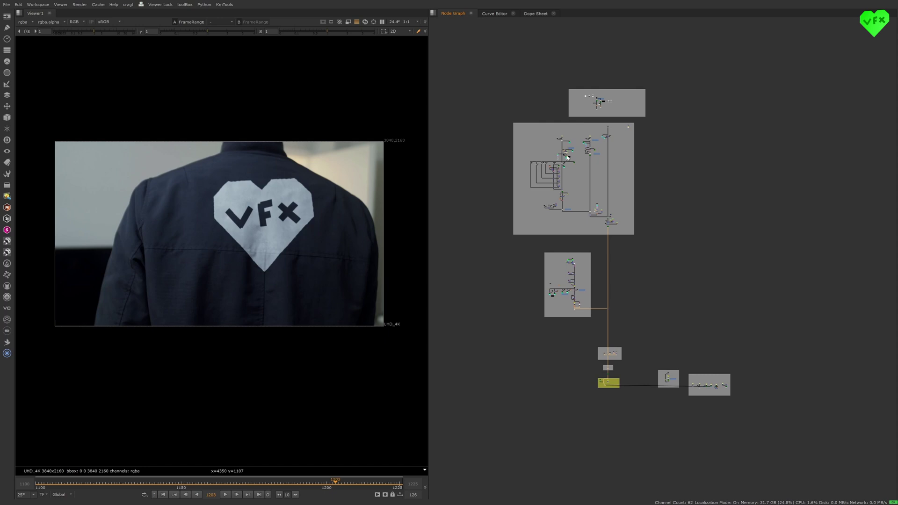
{"action": "left_click_drag", "start_coordinate": [459, 54], "coordinate": [786, 401]}
{"action": "left_click", "coordinate": [775, 297]}
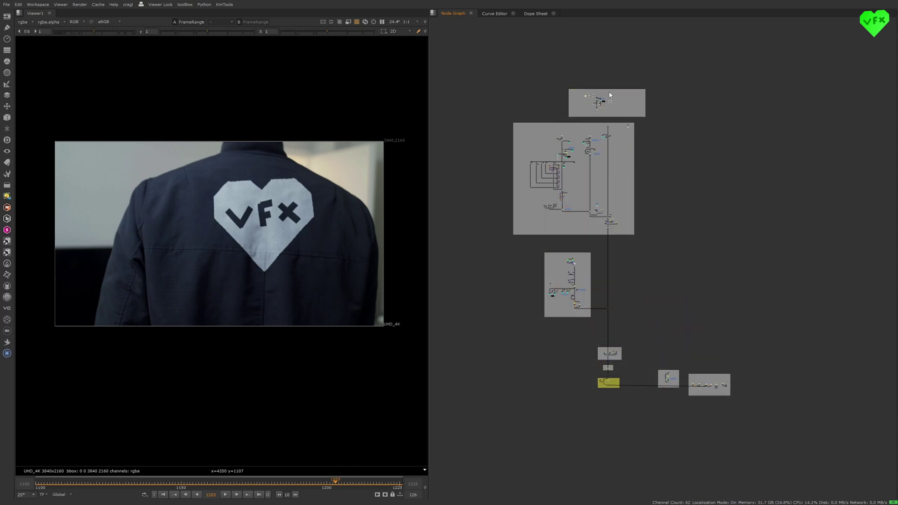
{"action": "scroll", "coordinate": [611, 95], "scroll_direction": "up", "scroll_amount": 5}
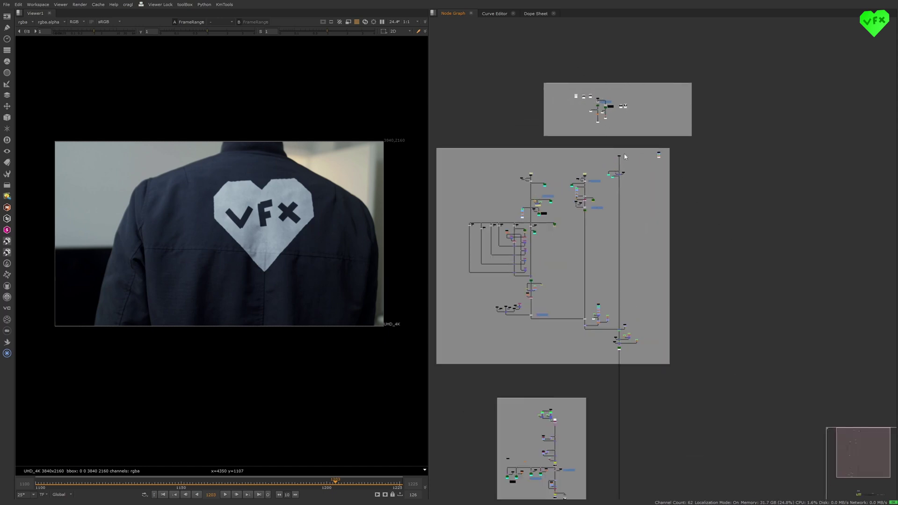
{"action": "scroll", "coordinate": [640, 152], "scroll_direction": "up", "scroll_amount": 3}
{"action": "middle_click_drag", "start_coordinate": [624, 155], "coordinate": [668, 143]}
{"action": "scroll", "coordinate": [674, 142], "scroll_direction": "down", "scroll_amount": 3}
{"action": "left_click", "coordinate": [668, 144]}
{"action": "key", "text": "1"}
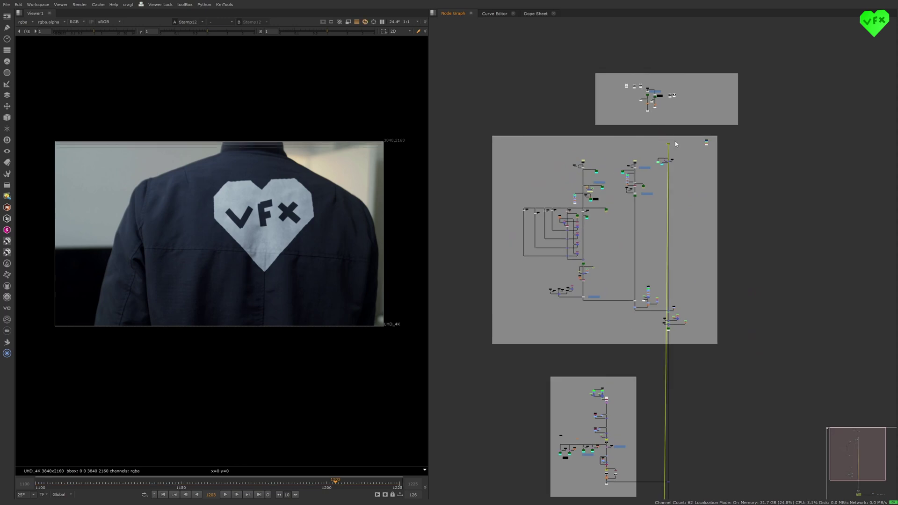
- View the clean plate output of the cleanup backdrop, and the merge that adds the LoveVFX logo
{"action": "scroll", "coordinate": [645, 344], "scroll_direction": "up", "scroll_amount": 4}
{"action": "left_click_drag", "start_coordinate": [665, 332], "coordinate": [696, 316]}
{"action": "key", "text": "1"}
{"action": "middle_click_drag", "start_coordinate": [630, 314], "coordinate": [603, 190]}
{"action": "scroll", "coordinate": [603, 190], "scroll_direction": "down", "scroll_amount": 3}
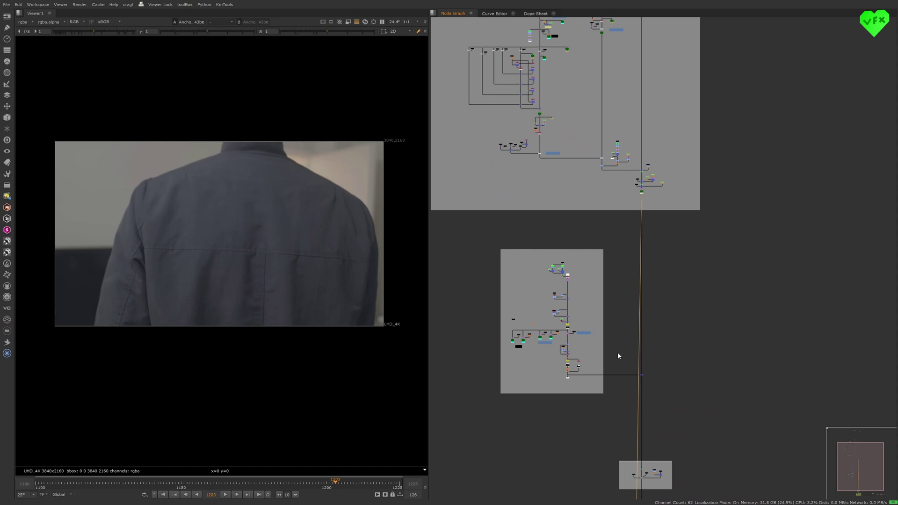
{"action": "scroll", "coordinate": [618, 352], "scroll_direction": "up", "scroll_amount": 2}
{"action": "left_click_drag", "start_coordinate": [640, 368], "coordinate": [676, 395]}
{"action": "key", "text": "1"}
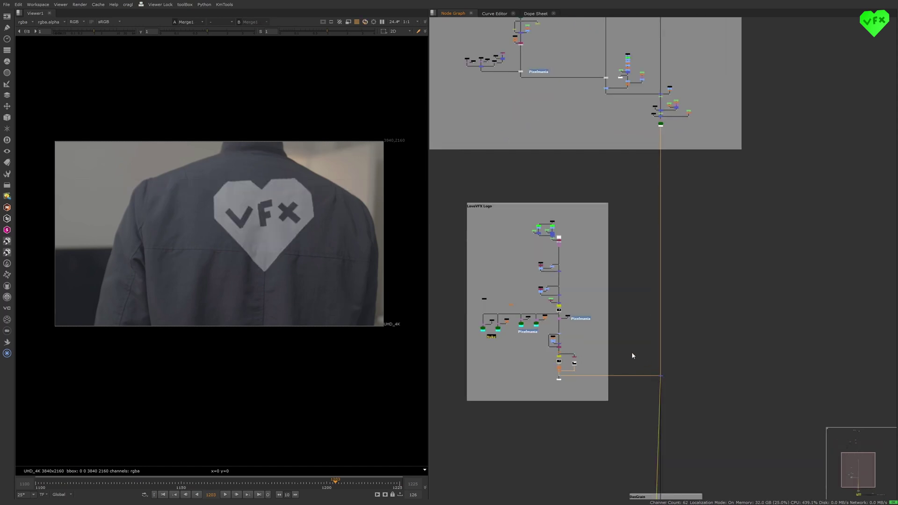
- View the output of the DasGrain node, and that of the Vectorfield node in the Resolve / LUT backdrop
{"action": "middle_click_drag", "start_coordinate": [629, 344], "coordinate": [638, 228]}
{"action": "middle_click_drag", "start_coordinate": [665, 405], "coordinate": [574, 204]}
{"action": "scroll", "coordinate": [622, 307], "scroll_direction": "up", "scroll_amount": 6}
{"action": "left_click", "coordinate": [649, 286]}
{"action": "key", "text": "1"}
{"action": "left_click", "coordinate": [629, 331]}
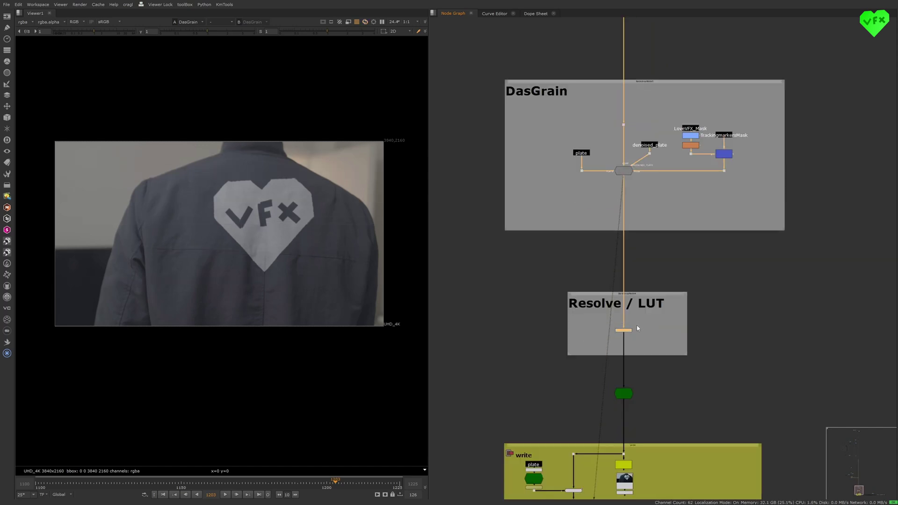
{"action": "key", "text": "1"}
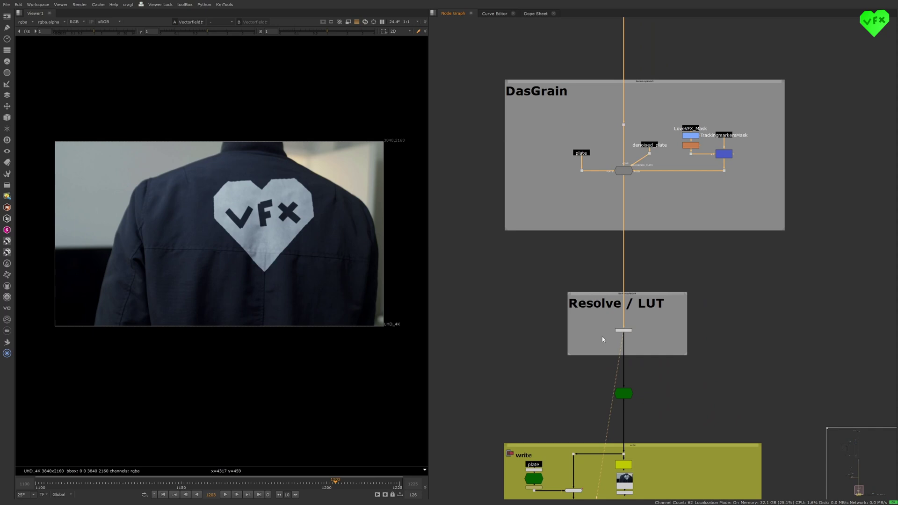
- View the output of the cached Pixelmania node below the Resolve / LUT backdrop
{"action": "middle_click_drag", "start_coordinate": [645, 331], "coordinate": [621, 203]}
{"action": "scroll", "coordinate": [646, 334], "scroll_direction": "up", "scroll_amount": 4}
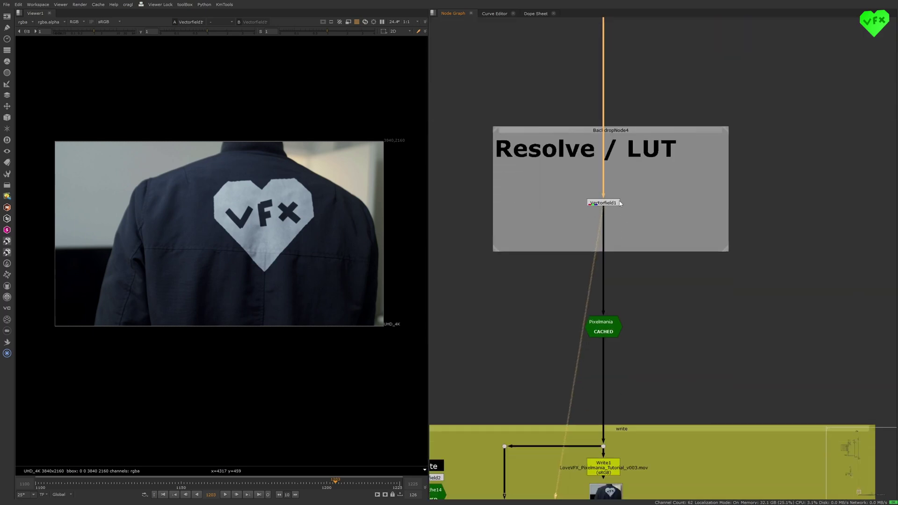
{"action": "left_click", "coordinate": [608, 332]}
{"action": "key", "text": "1"}
{"action": "scroll", "coordinate": [578, 314], "scroll_direction": "down", "scroll_amount": 3}
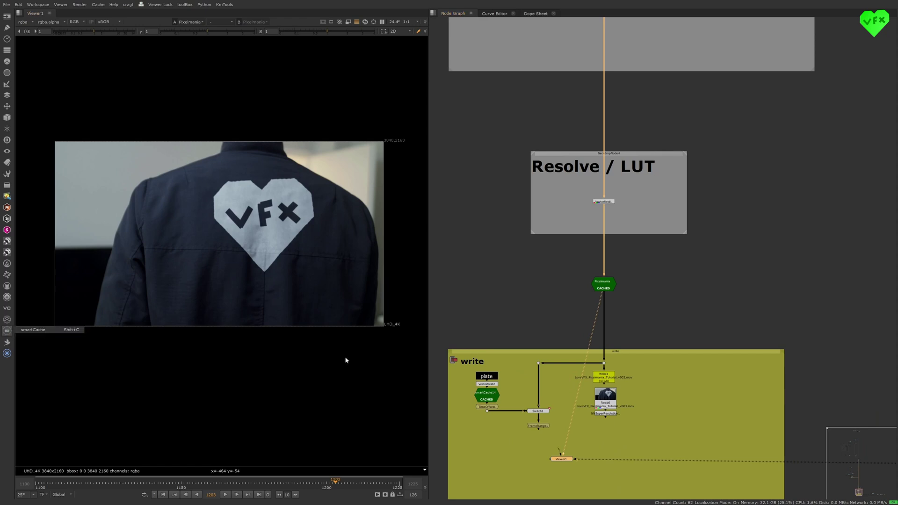
- Inspect the properties of the Pixelmania smartCache node and close them without changes
{"action": "left_click", "coordinate": [578, 318]}
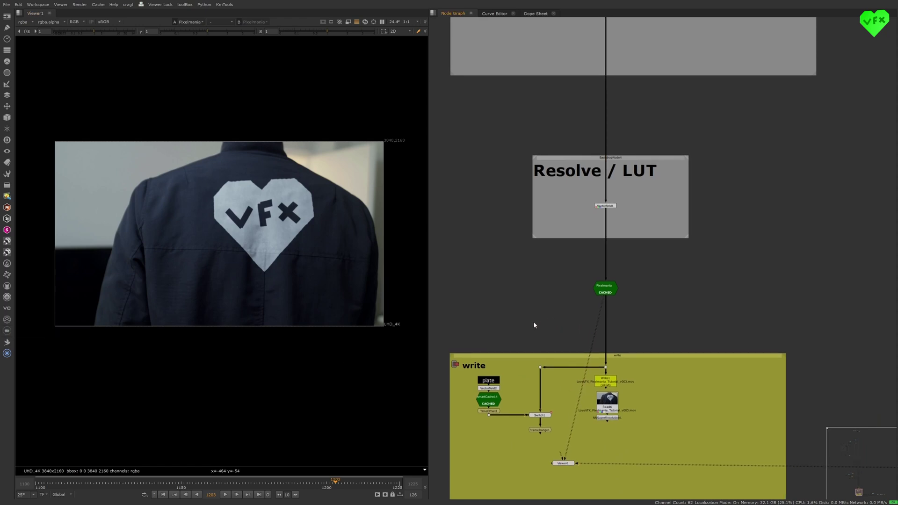
{"action": "left_click", "coordinate": [605, 290]}
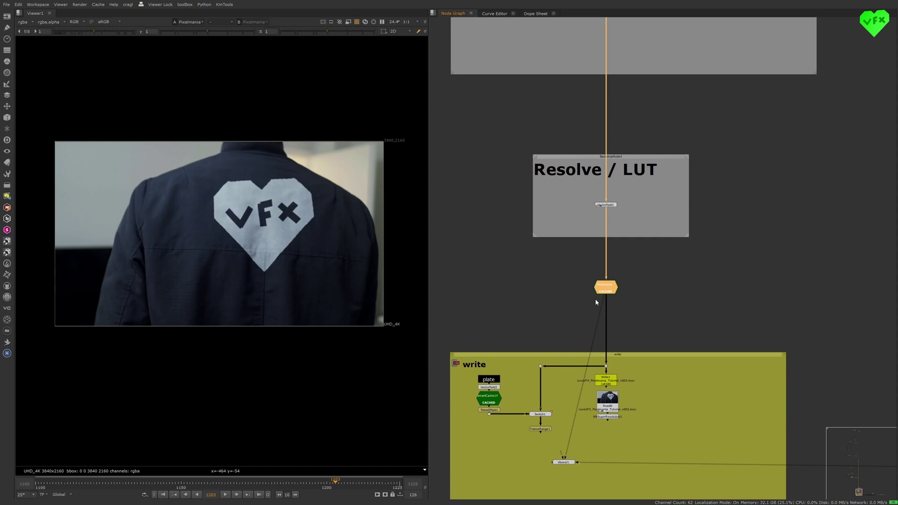
{"action": "scroll", "coordinate": [595, 285], "scroll_direction": "up", "scroll_amount": 2}
{"action": "double_click", "coordinate": [601, 289]}
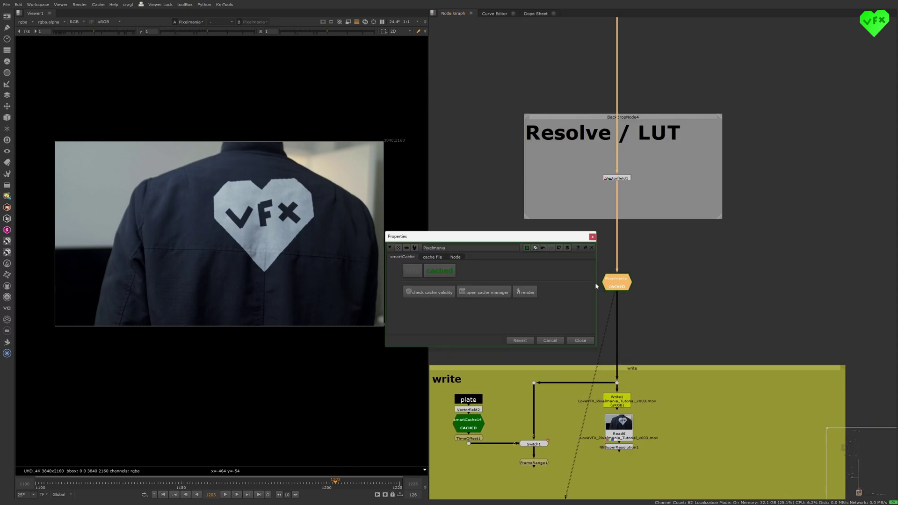
{"action": "key", "text": "Escape"}
{"action": "left_click", "coordinate": [553, 276]}
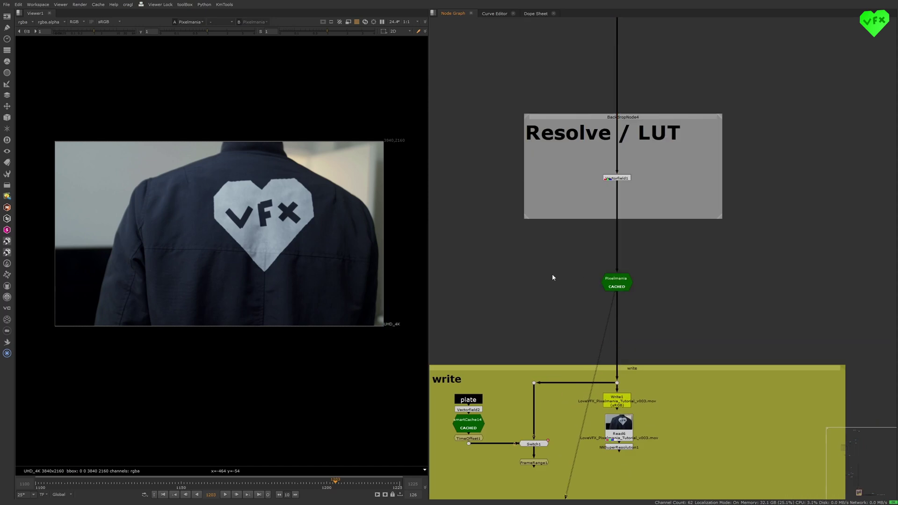
- View the LoveVFX_Logo source in the footage backdrop
{"action": "middle_click_drag", "start_coordinate": [553, 276], "coordinate": [575, 279]}
{"action": "scroll", "coordinate": [576, 279], "scroll_direction": "down", "scroll_amount": 8}
{"action": "scroll", "coordinate": [520, 318], "scroll_direction": "down", "scroll_amount": 6}
{"action": "middle_click_drag", "start_coordinate": [519, 327], "coordinate": [522, 418]}
{"action": "middle_click_drag", "start_coordinate": [532, 352], "coordinate": [550, 374]}
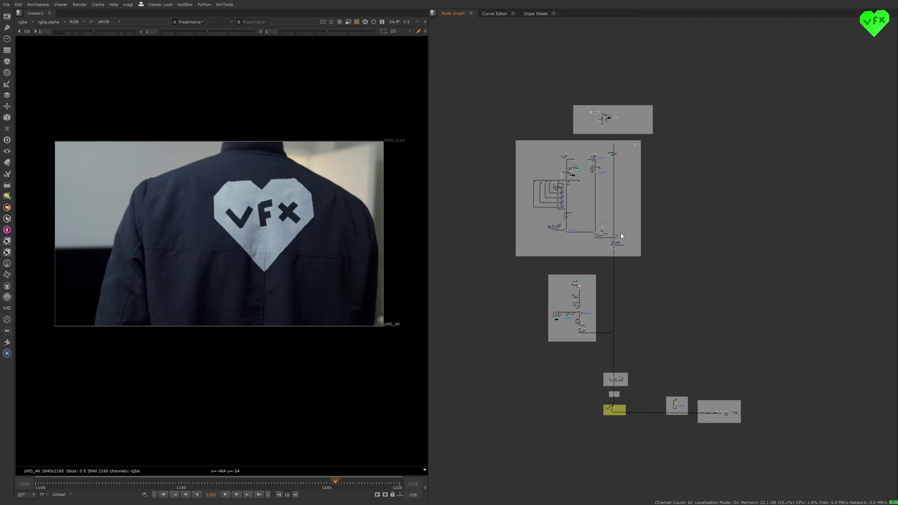
{"action": "scroll", "coordinate": [596, 118], "scroll_direction": "up", "scroll_amount": 8}
{"action": "left_click", "coordinate": [579, 103]}
{"action": "key", "text": "1"}
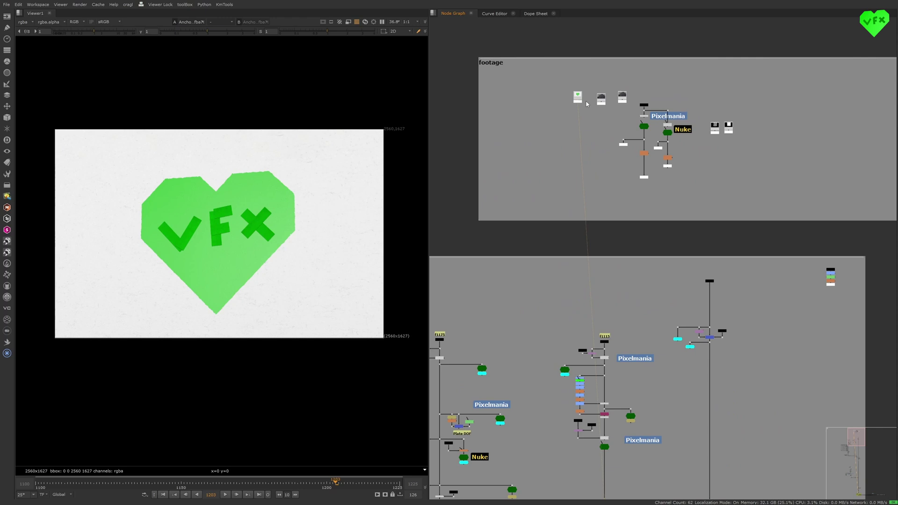
- View the plate and denoised_plate sources in the footage backdrop
{"action": "middle_click_drag", "start_coordinate": [577, 120], "coordinate": [556, 167]}
{"action": "scroll", "coordinate": [554, 157], "scroll_direction": "up", "scroll_amount": 4}
{"action": "left_click", "coordinate": [607, 138]}
{"action": "key", "text": "1"}
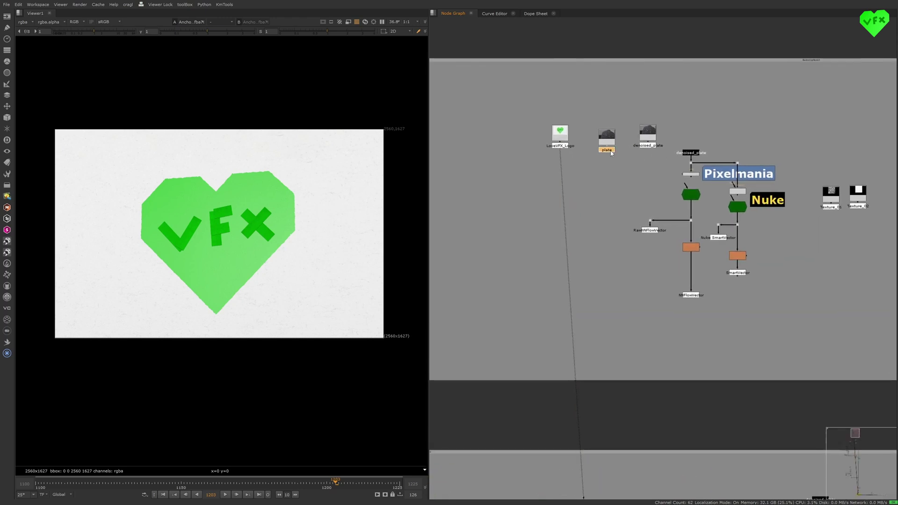
{"action": "scroll", "coordinate": [599, 141], "scroll_direction": "up", "scroll_amount": 2}
{"action": "left_click", "coordinate": [661, 147]}
{"action": "key", "text": "1"}
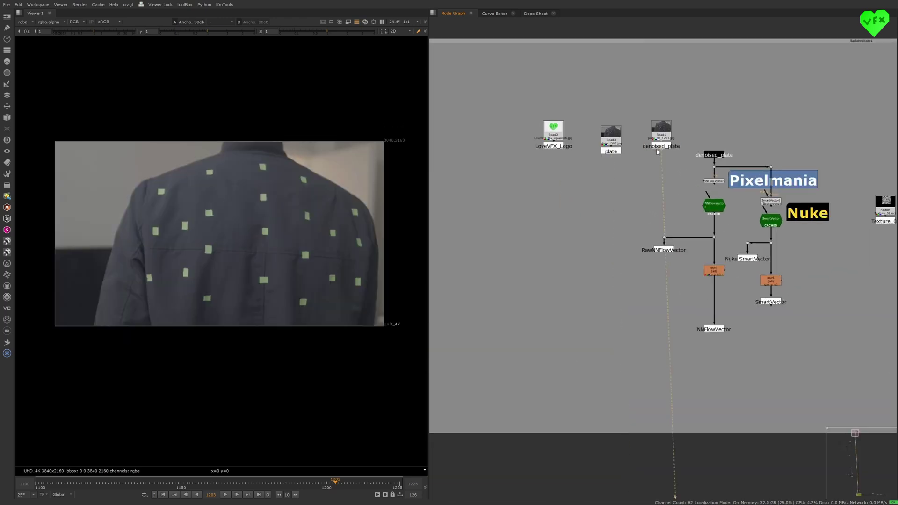
- Inspect the cached NNFlowVector and SmartVector branches fed by the denoised plate
{"action": "middle_click_drag", "start_coordinate": [682, 181], "coordinate": [576, 157]}
{"action": "scroll", "coordinate": [656, 190], "scroll_direction": "up", "scroll_amount": 4}
{"action": "middle_click_drag", "start_coordinate": [663, 181], "coordinate": [607, 189]}
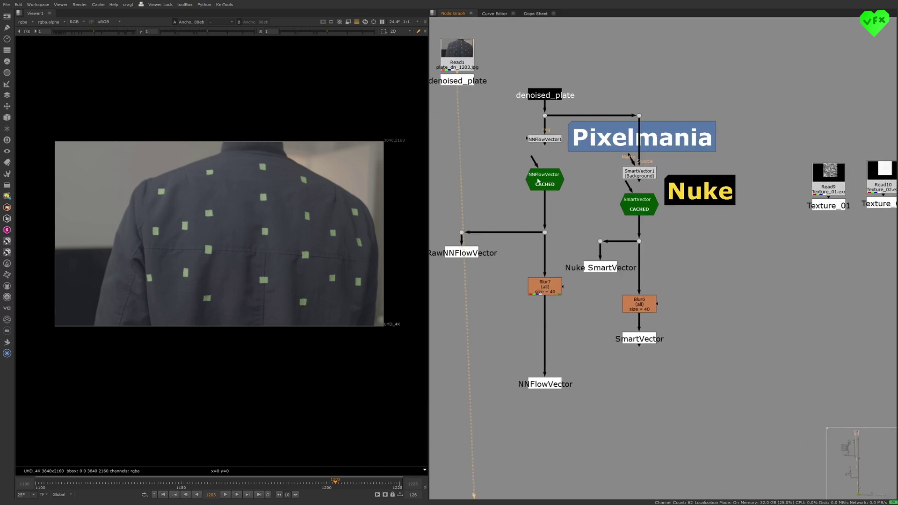
{"action": "left_click", "coordinate": [545, 181]}
{"action": "middle_click_drag", "start_coordinate": [544, 144], "coordinate": [484, 148]}
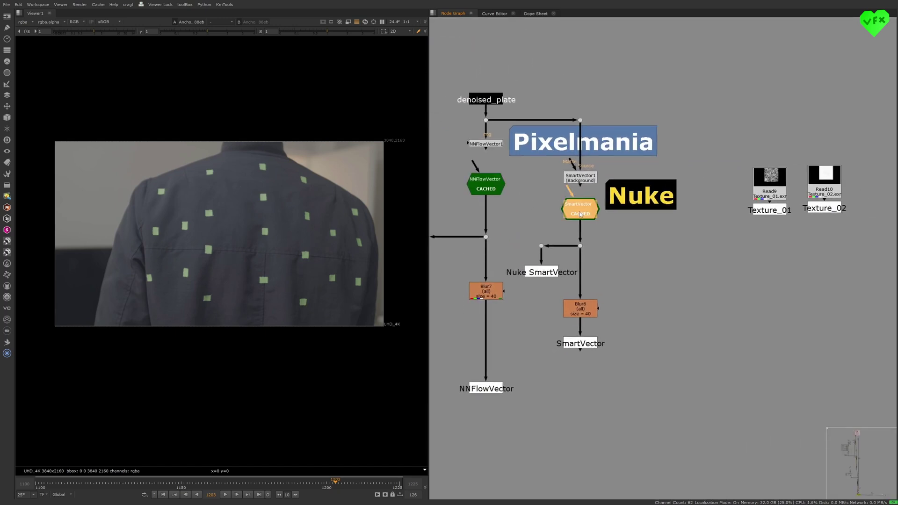
{"action": "left_click", "coordinate": [581, 209]}
{"action": "middle_click_drag", "start_coordinate": [564, 204], "coordinate": [601, 216]}
- View the Texture_01 and Texture_02 sources and inspect the second texture up close
{"action": "left_click", "coordinate": [795, 224]}
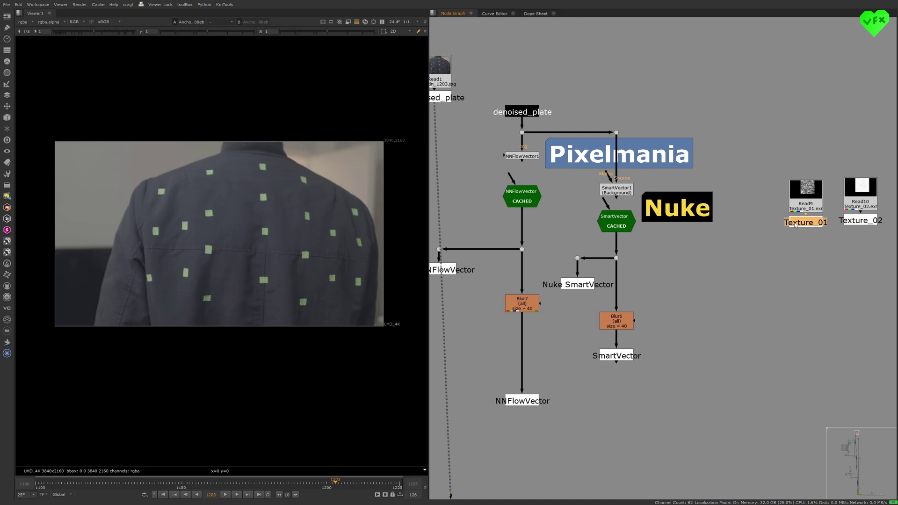
{"action": "key", "text": "1"}
{"action": "left_click", "coordinate": [854, 224]}
{"action": "key", "text": "1"}
{"action": "middle_click_drag", "start_coordinate": [328, 213], "coordinate": [336, 212]}
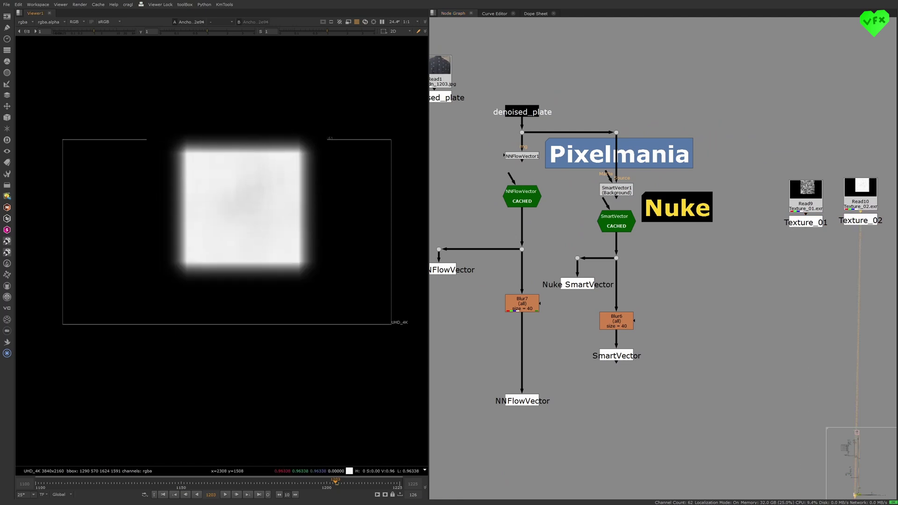
{"action": "scroll", "coordinate": [336, 211], "scroll_direction": "up", "scroll_amount": 2}
- Return to the cleanup backdrop and view the denoised plate entering its main pipe
{"action": "middle_click_drag", "start_coordinate": [646, 180], "coordinate": [648, 173]}
{"action": "scroll", "coordinate": [648, 172], "scroll_direction": "down", "scroll_amount": 10}
{"action": "middle_click_drag", "start_coordinate": [606, 206], "coordinate": [625, 161]}
{"action": "scroll", "coordinate": [624, 161], "scroll_direction": "up", "scroll_amount": 2}
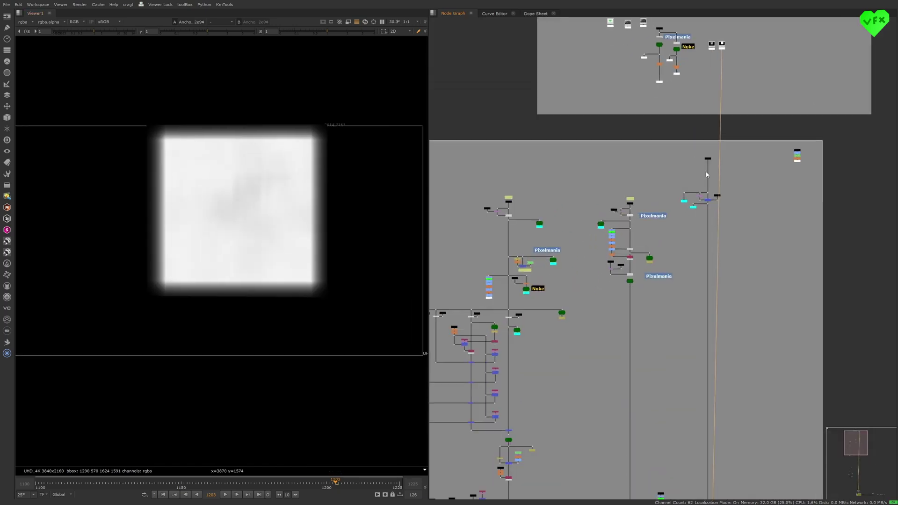
{"action": "left_click", "coordinate": [706, 160]}
{"action": "key", "text": "1"}
- View FrameHold16 and FrameHold17, both held at frame 1115, around the Transform and Keymix nodes
{"action": "scroll", "coordinate": [665, 202], "scroll_direction": "up", "scroll_amount": 10}
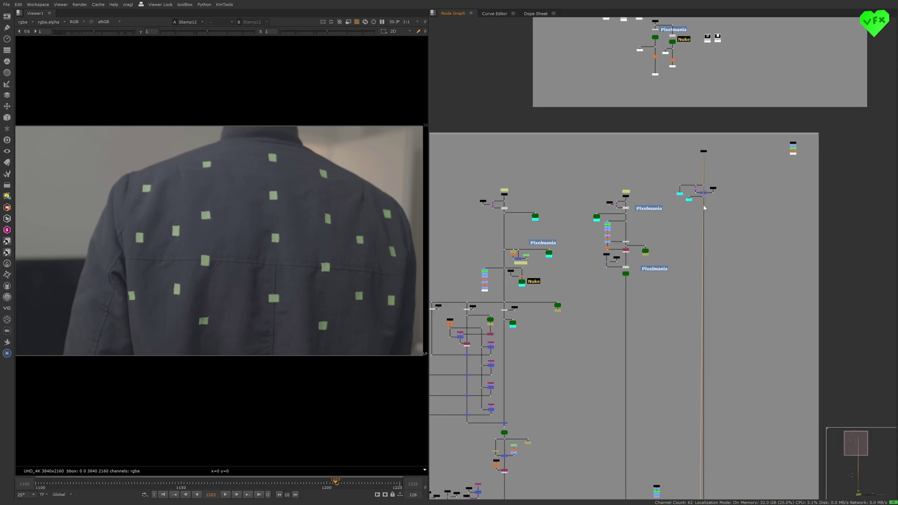
{"action": "key", "text": "1"}
{"action": "left_click", "coordinate": [658, 217]}
{"action": "middle_click_drag", "start_coordinate": [659, 218], "coordinate": [509, 222]}
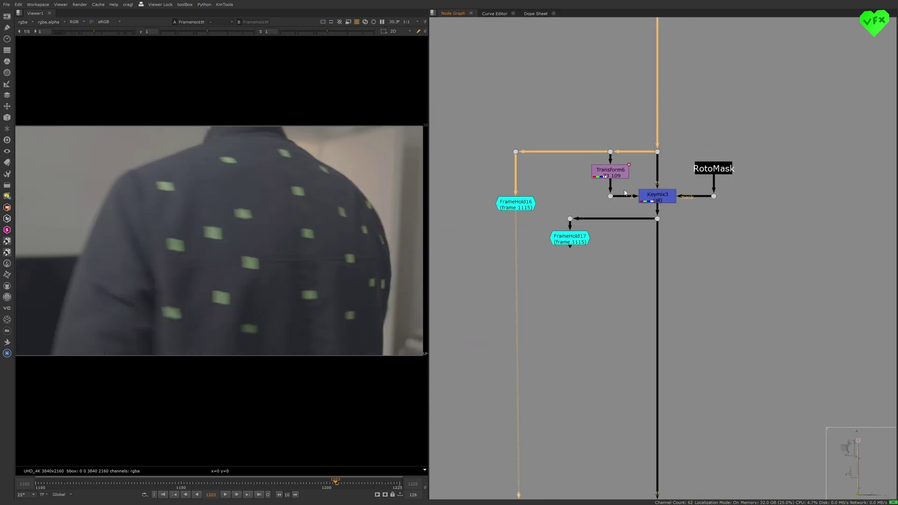
{"action": "left_click", "coordinate": [565, 237]}
{"action": "key", "text": "1"}
{"action": "left_click", "coordinate": [491, 201]}
{"action": "middle_click_drag", "start_coordinate": [586, 203], "coordinate": [597, 158]}
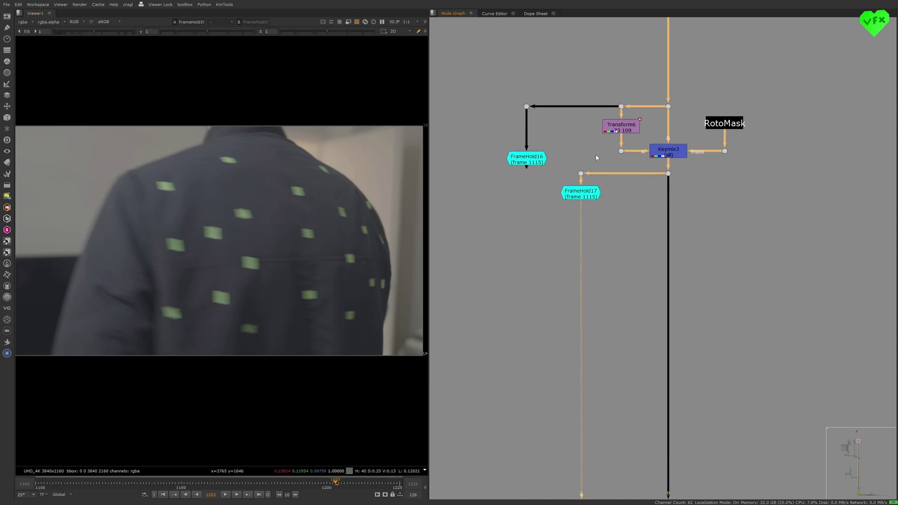
- Follow the main cleanup pipe past the roto and Keymix nodes to its end and view the cached cleanplate
{"action": "scroll", "coordinate": [596, 158], "scroll_direction": "down", "scroll_amount": 10}
{"action": "middle_click_drag", "start_coordinate": [568, 258], "coordinate": [576, 126]}
{"action": "scroll", "coordinate": [620, 335], "scroll_direction": "up", "scroll_amount": 8}
{"action": "middle_click_drag", "start_coordinate": [632, 241], "coordinate": [624, 200]}
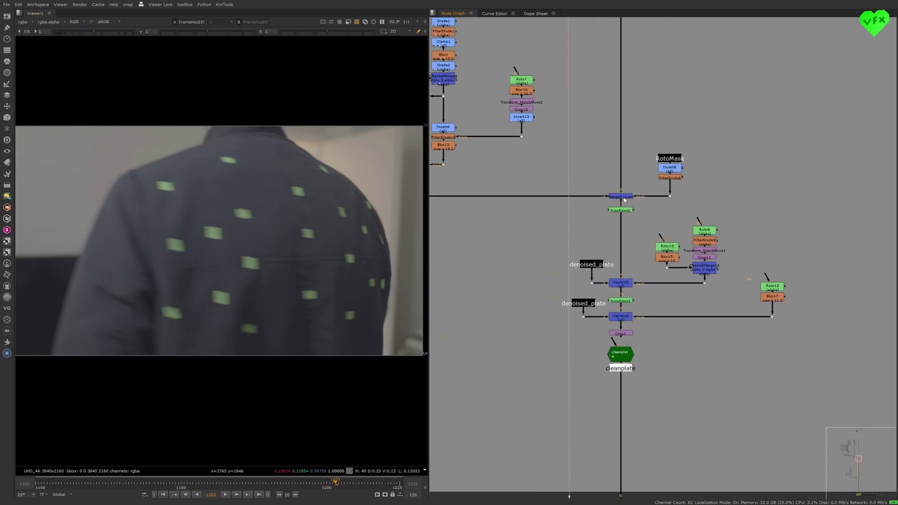
{"action": "scroll", "coordinate": [622, 229], "scroll_direction": "up", "scroll_amount": 3}
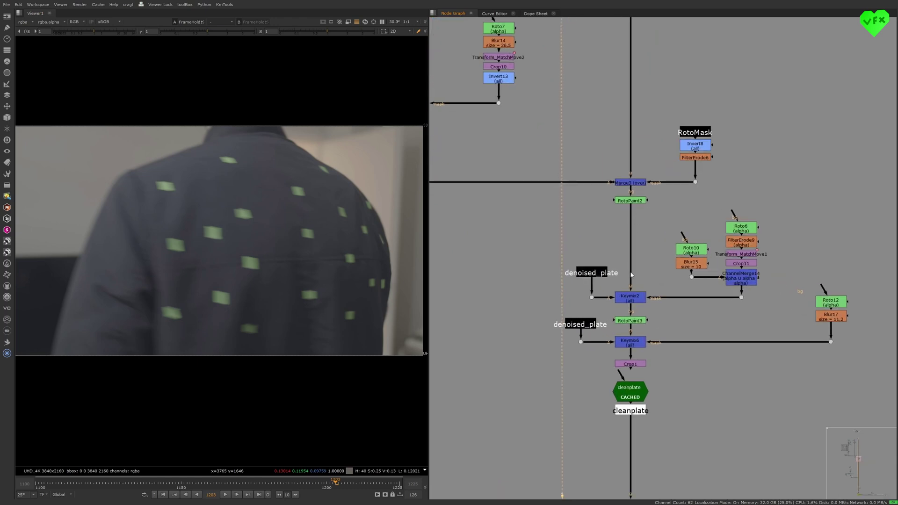
{"action": "middle_click_drag", "start_coordinate": [629, 301], "coordinate": [624, 254]}
{"action": "left_click", "coordinate": [626, 344]}
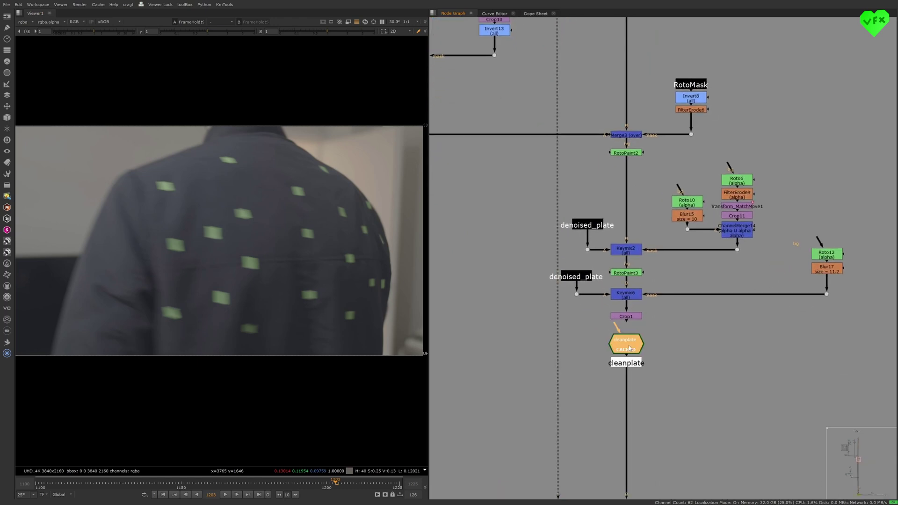
{"action": "key", "text": "1"}
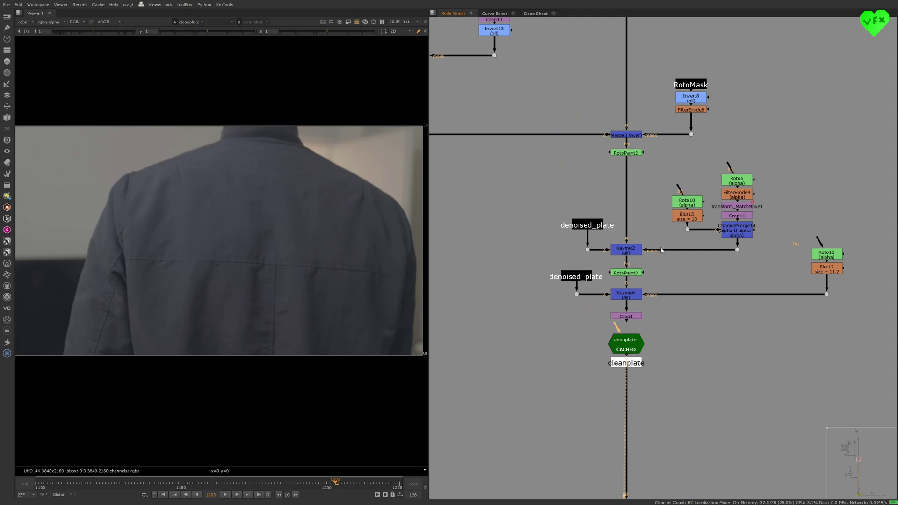
- Examine the cleanplate backdrop's f1175 branch and its NNCleanup nodes masked by TrackingMarkerMask
{"action": "scroll", "coordinate": [596, 241], "scroll_direction": "down", "scroll_amount": 8}
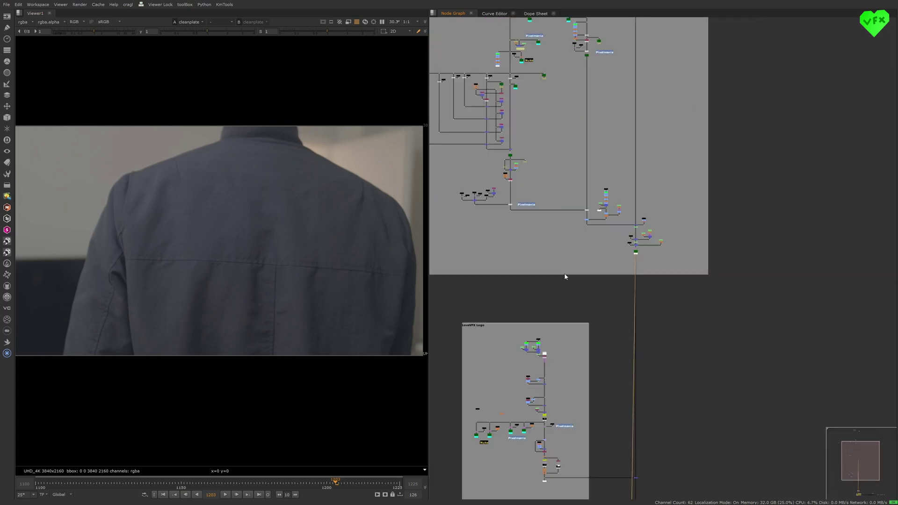
{"action": "scroll", "coordinate": [588, 290], "scroll_direction": "up", "scroll_amount": 2}
{"action": "scroll", "coordinate": [537, 63], "scroll_direction": "up", "scroll_amount": 8}
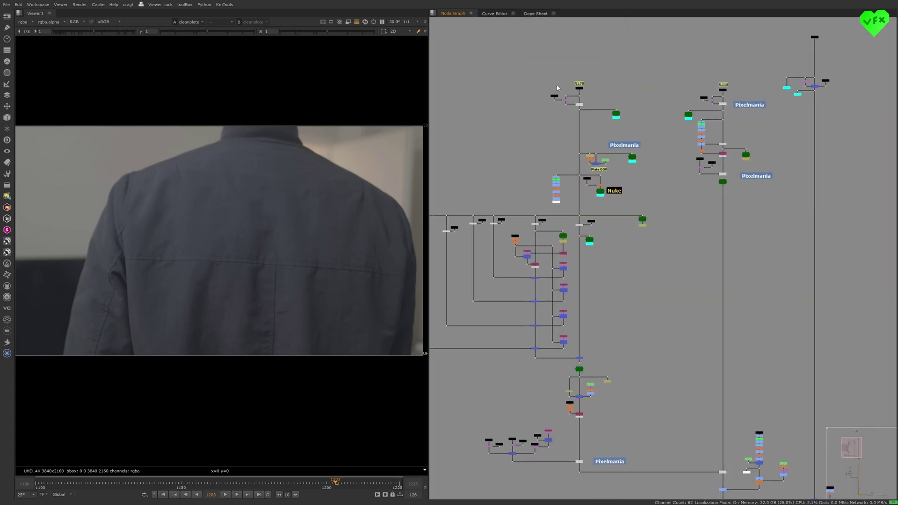
{"action": "left_click", "coordinate": [562, 101]}
{"action": "middle_click_drag", "start_coordinate": [651, 166], "coordinate": [637, 92]}
{"action": "scroll", "coordinate": [637, 92], "scroll_direction": "down", "scroll_amount": 4}
{"action": "scroll", "coordinate": [525, 334], "scroll_direction": "up", "scroll_amount": 4}
{"action": "middle_click_drag", "start_coordinate": [526, 333], "coordinate": [595, 242]}
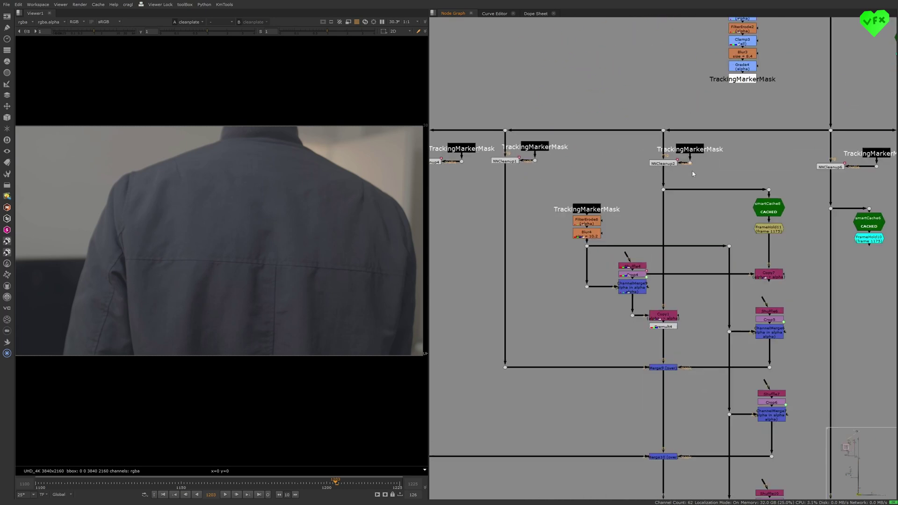
{"action": "scroll", "coordinate": [768, 174], "scroll_direction": "down", "scroll_amount": 6}
{"action": "scroll", "coordinate": [762, 67], "scroll_direction": "up", "scroll_amount": 2}
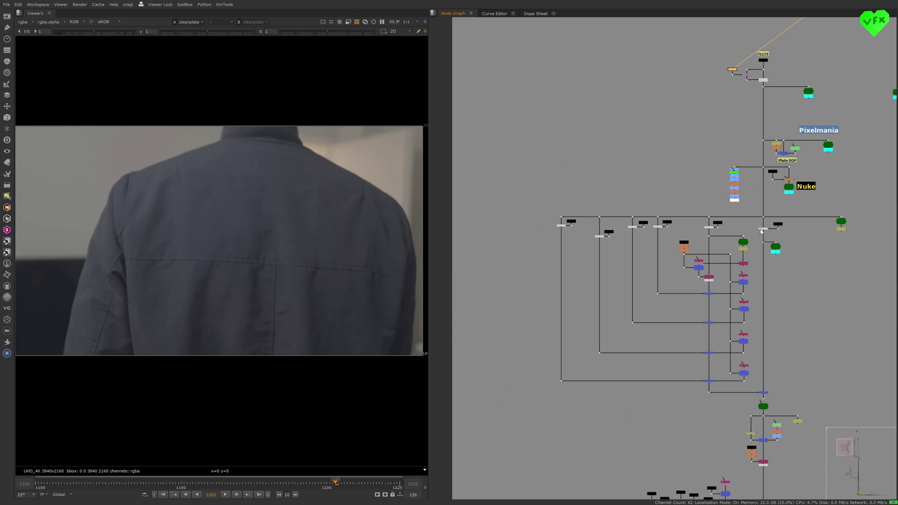
{"action": "middle_click_drag", "start_coordinate": [767, 206], "coordinate": [611, 182]}
{"action": "left_click", "coordinate": [670, 145]}
{"action": "middle_click_drag", "start_coordinate": [673, 138], "coordinate": [657, 201]}
{"action": "scroll", "coordinate": [657, 202], "scroll_direction": "up", "scroll_amount": 2}
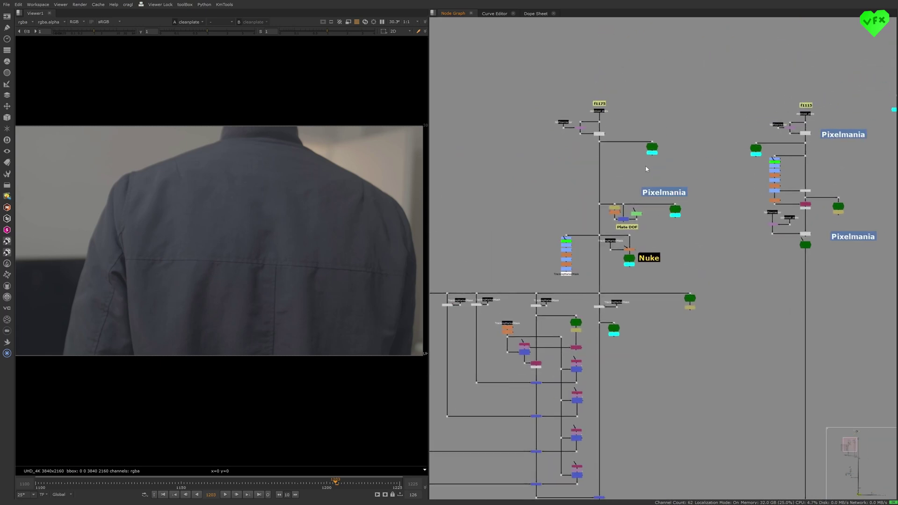
- Inspect the NNFlowVector and STMap1 setup under f1175 and view the stabilized plate at the frame 1175 FrameHold below smartCache13
{"action": "scroll", "coordinate": [591, 139], "scroll_direction": "up", "scroll_amount": 6}
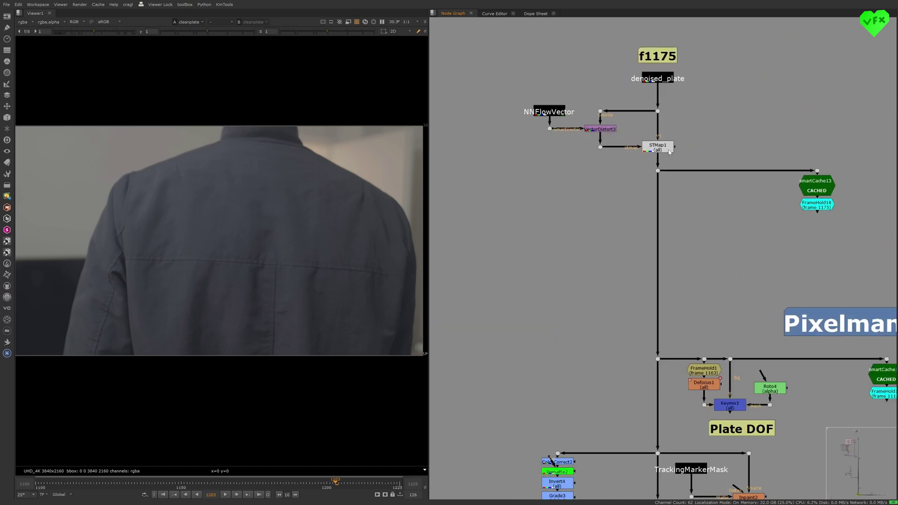
{"action": "left_click", "coordinate": [668, 149]}
{"action": "left_click", "coordinate": [723, 135]}
{"action": "middle_click_drag", "start_coordinate": [726, 146], "coordinate": [635, 141]}
{"action": "scroll", "coordinate": [700, 146], "scroll_direction": "down", "scroll_amount": 1}
{"action": "left_click", "coordinate": [689, 187]}
{"action": "key", "text": "1"}
{"action": "middle_click_drag", "start_coordinate": [699, 195], "coordinate": [656, 187]}
{"action": "scroll", "coordinate": [655, 186], "scroll_direction": "down", "scroll_amount": 1}
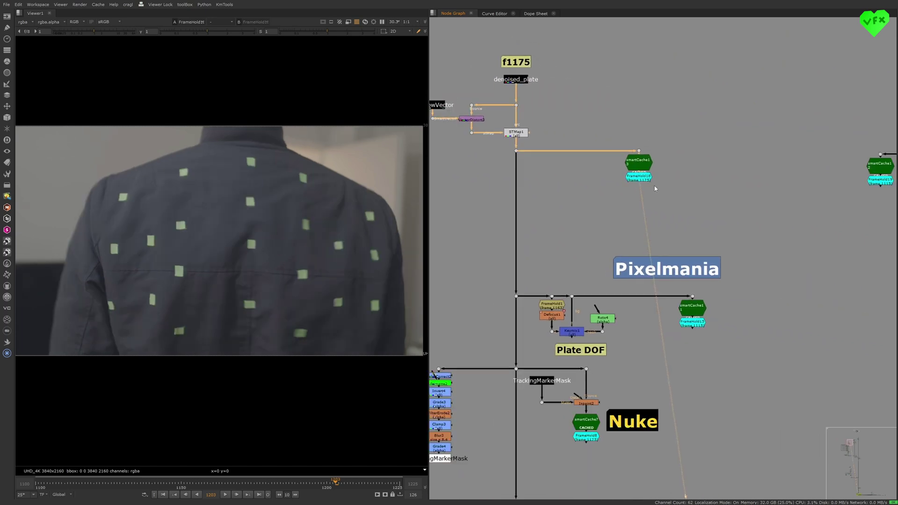
- Compare the stabilized plate FrameHold outputs of the f1115 and f1175 branches
{"action": "scroll", "coordinate": [667, 180], "scroll_direction": "down", "scroll_amount": 2}
{"action": "left_click", "coordinate": [799, 180]}
{"action": "key", "text": "1"}
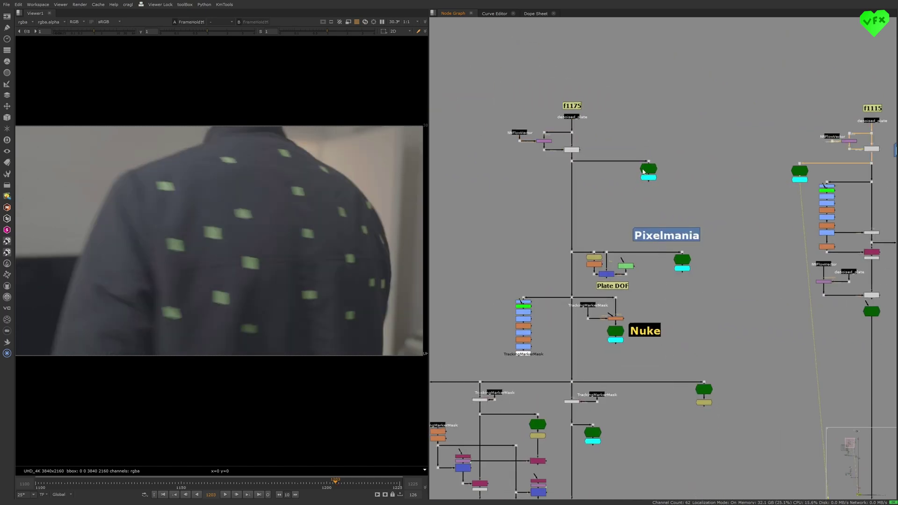
{"action": "left_click", "coordinate": [646, 178]}
{"action": "key", "text": "1"}
{"action": "left_click", "coordinate": [797, 181]}
{"action": "key", "text": "1"}
- View the frame 1115 FrameHold below smartCache11 beside the Pixelmania label in the f1175 branch
{"action": "scroll", "coordinate": [673, 191], "scroll_direction": "down", "scroll_amount": 8}
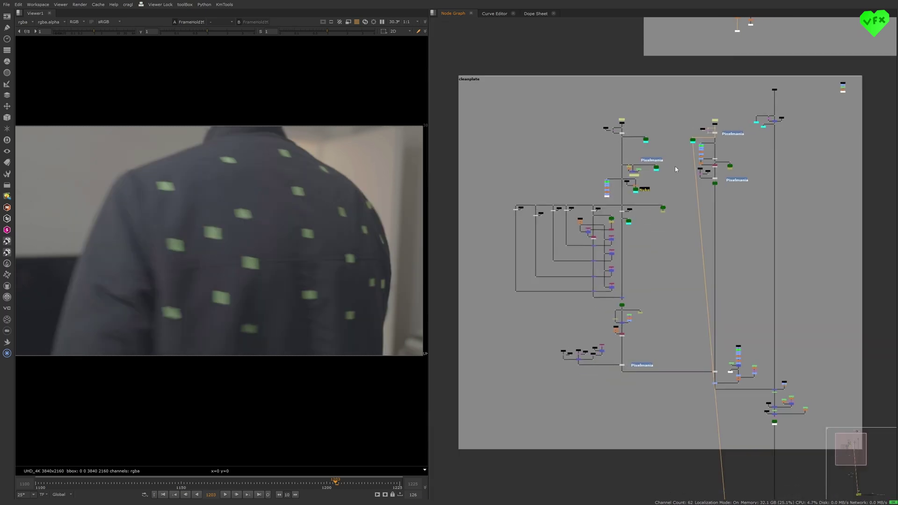
{"action": "scroll", "coordinate": [643, 149], "scroll_direction": "up", "scroll_amount": 6}
{"action": "scroll", "coordinate": [692, 205], "scroll_direction": "up", "scroll_amount": 4}
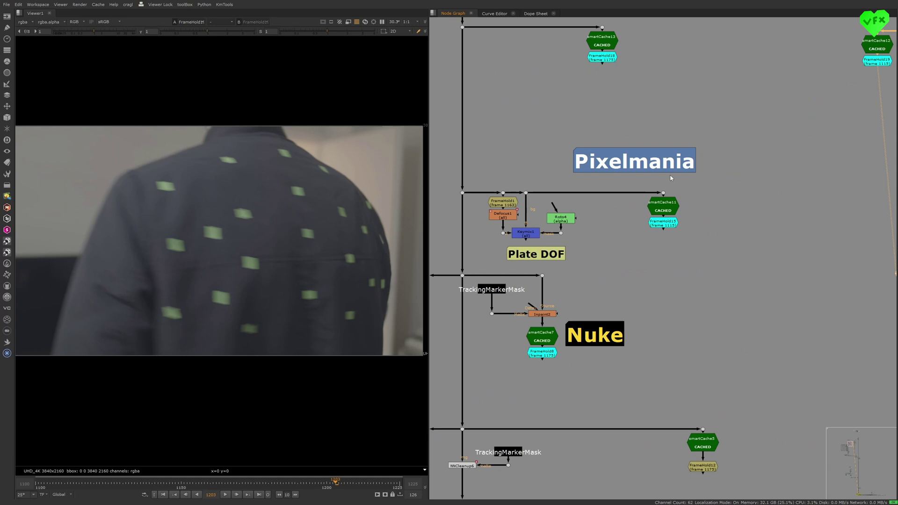
{"action": "middle_click_drag", "start_coordinate": [655, 134], "coordinate": [690, 168]}
{"action": "scroll", "coordinate": [689, 168], "scroll_direction": "down", "scroll_amount": 2}
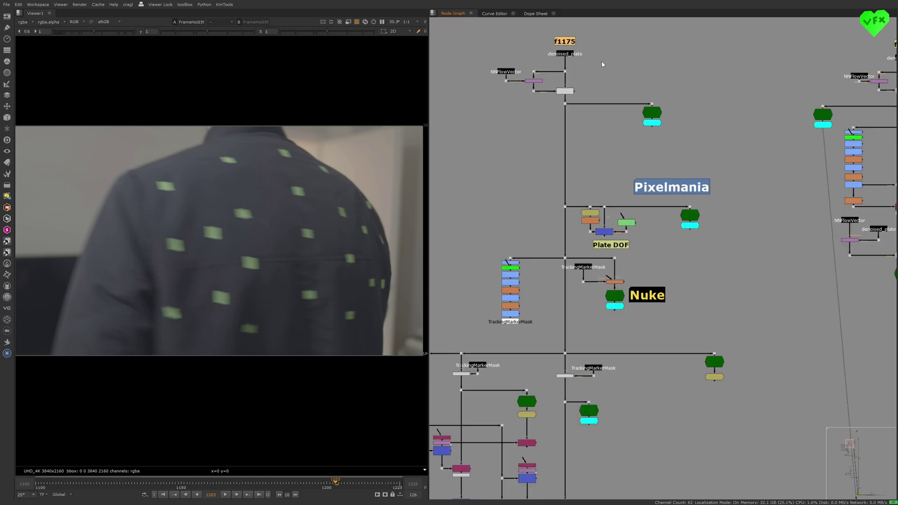
{"action": "left_click", "coordinate": [693, 226]}
{"action": "key", "text": "1"}
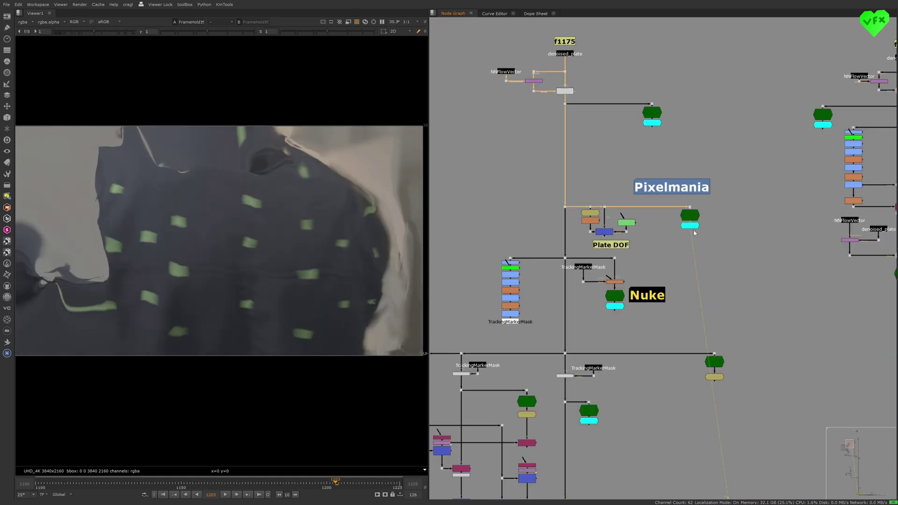
{"action": "scroll", "coordinate": [692, 229], "scroll_direction": "up", "scroll_amount": 2}
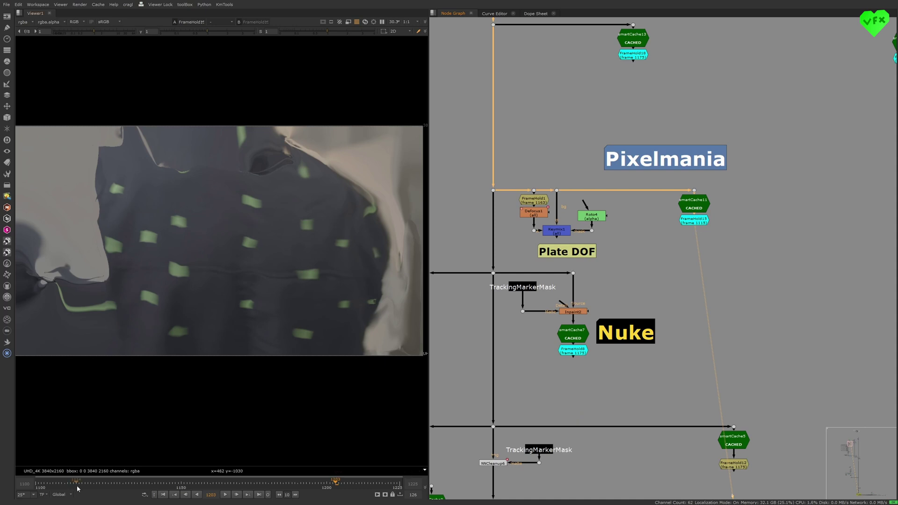
- Examine how the f1175 branch runs through the Plate DOF, Pixelmania and Nuke inpaint sections of the cleanplate backdrop
{"action": "left_click", "coordinate": [637, 237]}
{"action": "scroll", "coordinate": [646, 234], "scroll_direction": "down", "scroll_amount": 2}
{"action": "scroll", "coordinate": [658, 239], "scroll_direction": "down", "scroll_amount": 2}
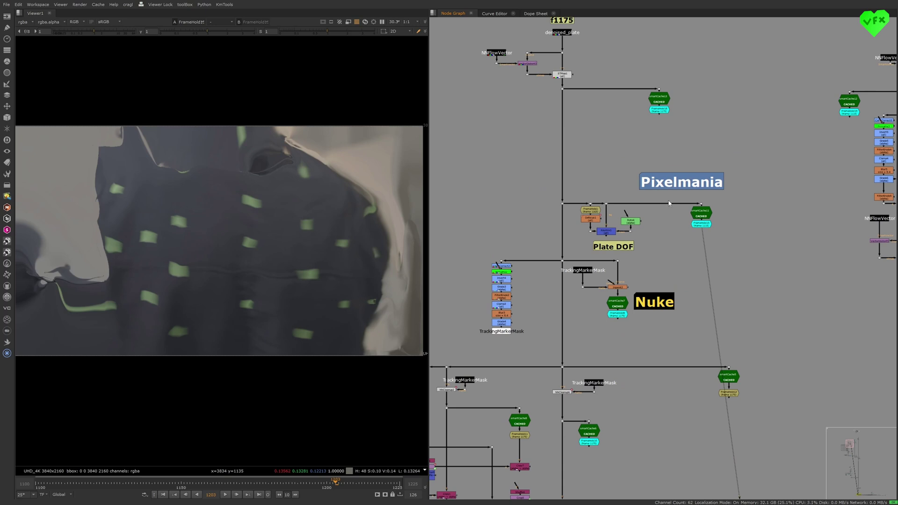
{"action": "middle_click_drag", "start_coordinate": [657, 232], "coordinate": [696, 220]}
{"action": "scroll", "coordinate": [696, 220], "scroll_direction": "down", "scroll_amount": 2}
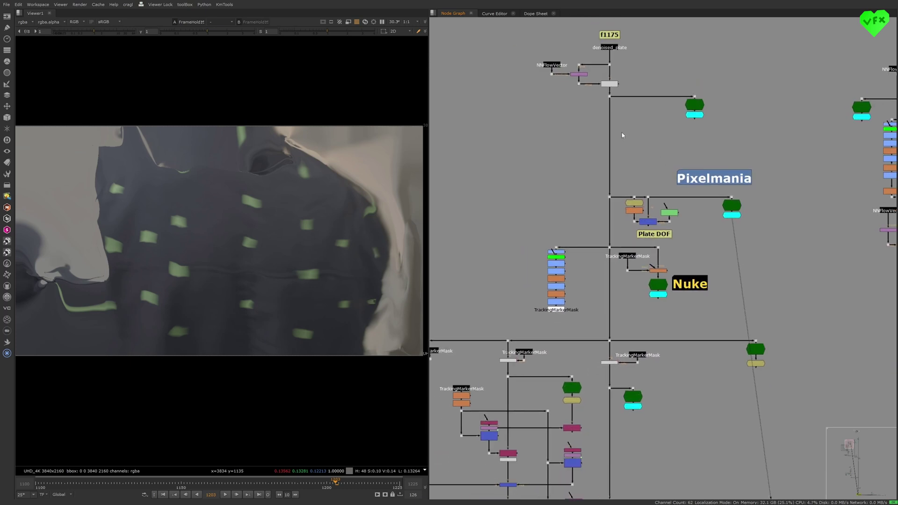
{"action": "scroll", "coordinate": [692, 232], "scroll_direction": "up", "scroll_amount": 2}
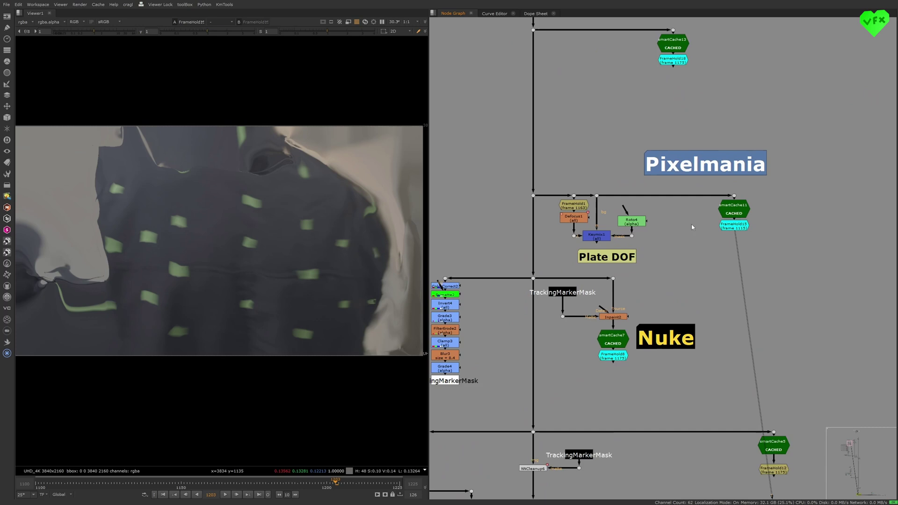
{"action": "scroll", "coordinate": [644, 161], "scroll_direction": "down", "scroll_amount": 10}
{"action": "middle_click_drag", "start_coordinate": [622, 139], "coordinate": [619, 106]}
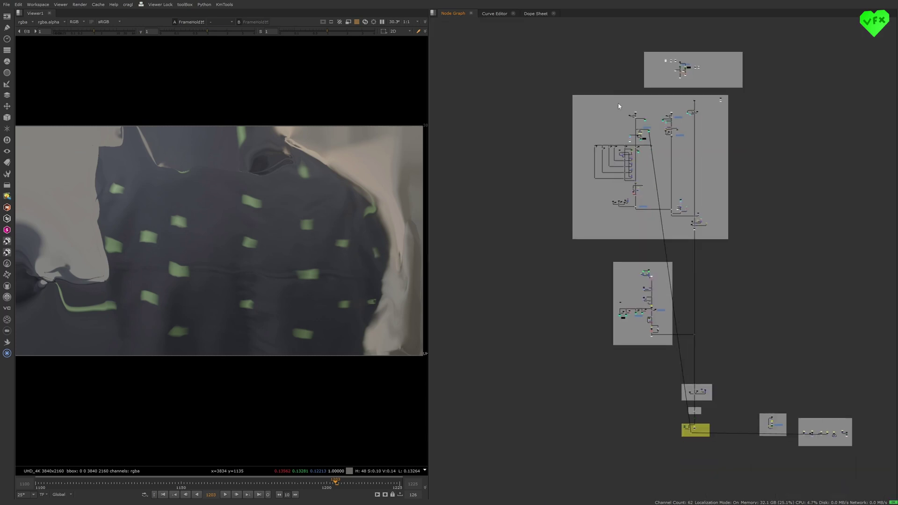
{"action": "scroll", "coordinate": [627, 123], "scroll_direction": "up", "scroll_amount": 5}
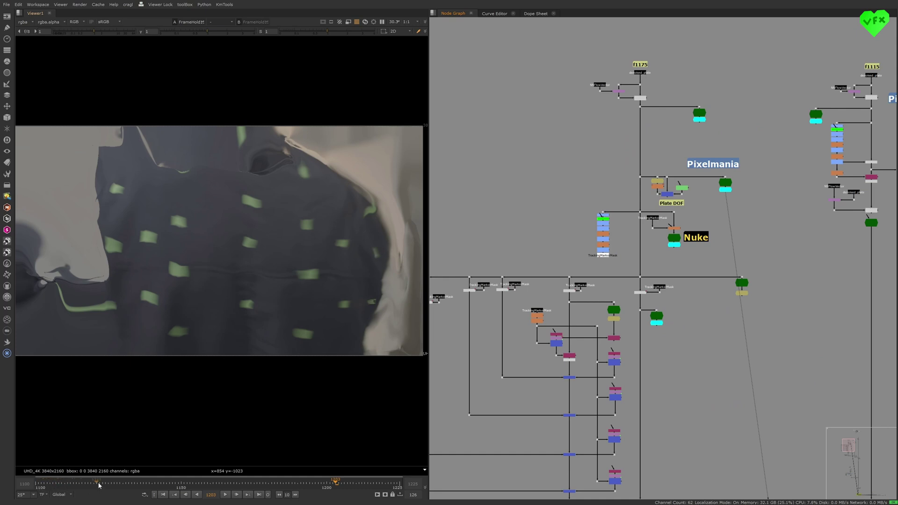
- View FrameHold3, the unblurred Nuke SmartVector result in the LoveVFX Logo backdrop, with the heart framed up close
{"action": "scroll", "coordinate": [623, 286], "scroll_direction": "down", "scroll_amount": 8}
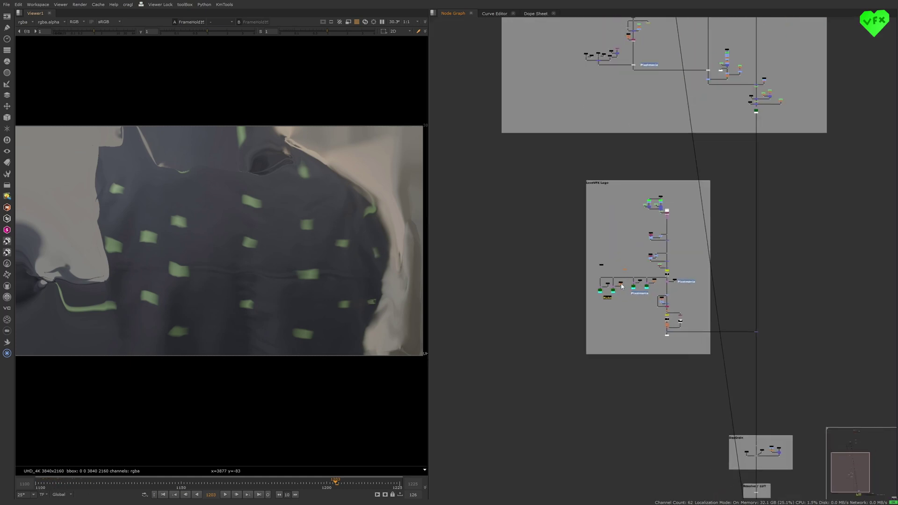
{"action": "scroll", "coordinate": [622, 286], "scroll_direction": "up", "scroll_amount": 8}
{"action": "middle_click_drag", "start_coordinate": [660, 255], "coordinate": [582, 258]}
{"action": "scroll", "coordinate": [626, 251], "scroll_direction": "down", "scroll_amount": 3}
{"action": "left_click", "coordinate": [571, 265]}
{"action": "key", "text": "1"}
{"action": "middle_click_drag", "start_coordinate": [209, 195], "coordinate": [256, 207]}
{"action": "scroll", "coordinate": [256, 208], "scroll_direction": "up", "scroll_amount": 1}
{"action": "scroll", "coordinate": [256, 208], "scroll_direction": "up", "scroll_amount": 1}
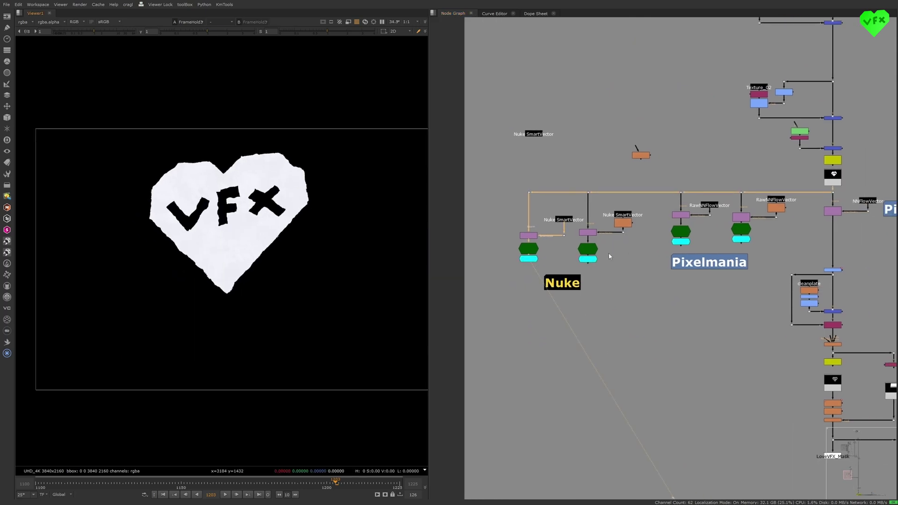
- View the Pixelmania RawNNFlowVector result at FrameHold4 and compare it with the Nuke SmartVector result
{"action": "scroll", "coordinate": [589, 238], "scroll_direction": "up", "scroll_amount": 4}
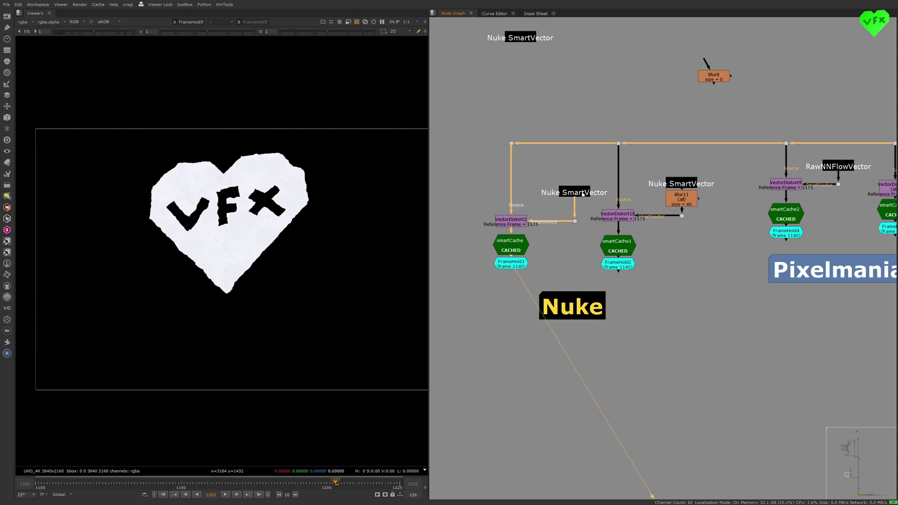
{"action": "middle_click_drag", "start_coordinate": [690, 241], "coordinate": [651, 242]}
{"action": "left_click", "coordinate": [744, 234]}
{"action": "key", "text": "1"}
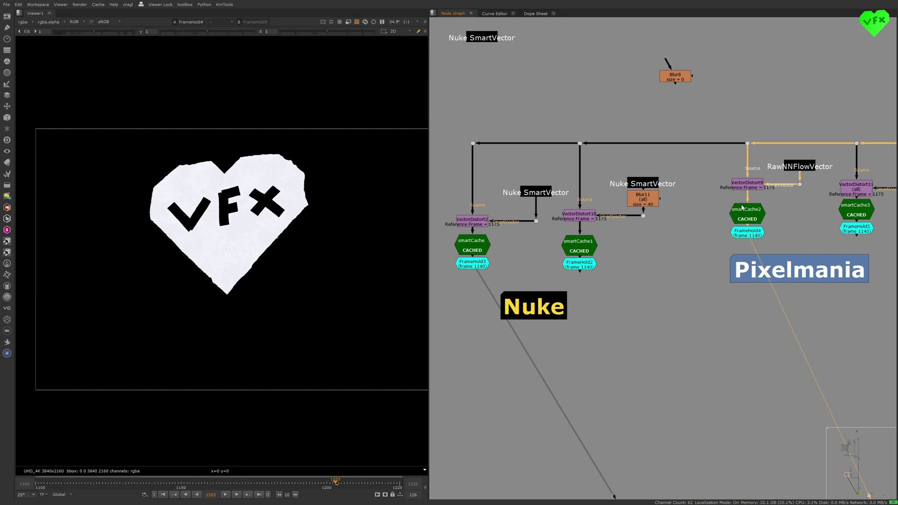
{"action": "key", "text": "1"}
{"action": "key", "text": "2"}
{"action": "key", "text": "1"}
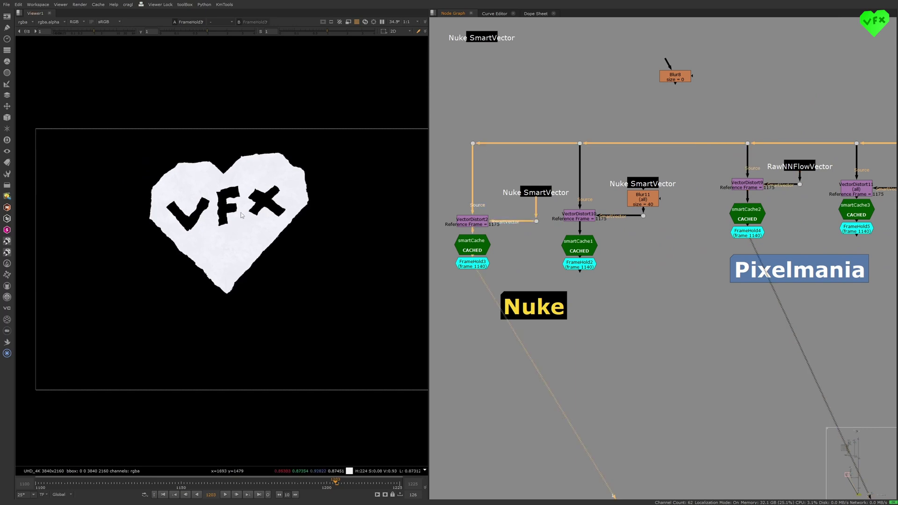
- Inspect the heart's edges and VFX letters up close while alternating between the Nuke SmartVector and Pixelmania results
{"action": "scroll", "coordinate": [242, 211], "scroll_direction": "up", "scroll_amount": 4}
{"action": "key", "text": "2"}
{"action": "key", "text": "1"}
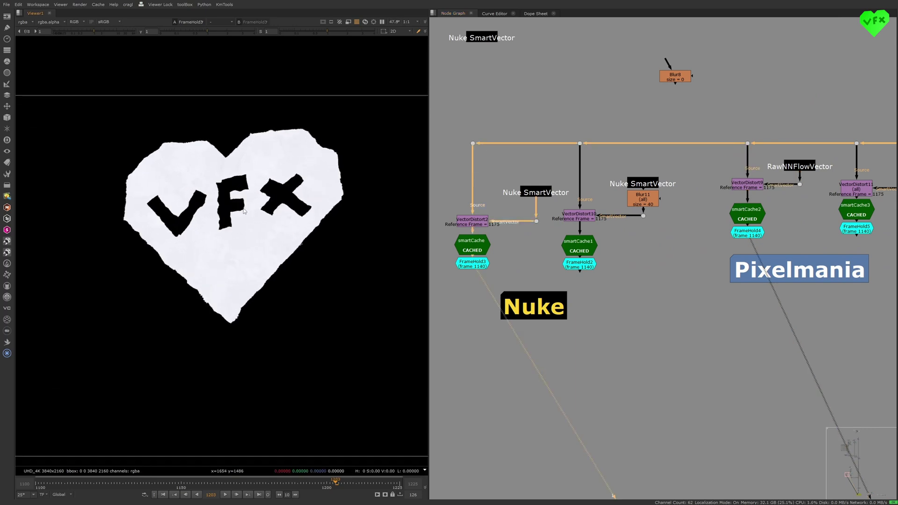
{"action": "key", "text": "2"}
{"action": "key", "text": "1"}
{"action": "key", "text": "2"}
{"action": "scroll", "coordinate": [633, 236], "scroll_direction": "down", "scroll_amount": 2}
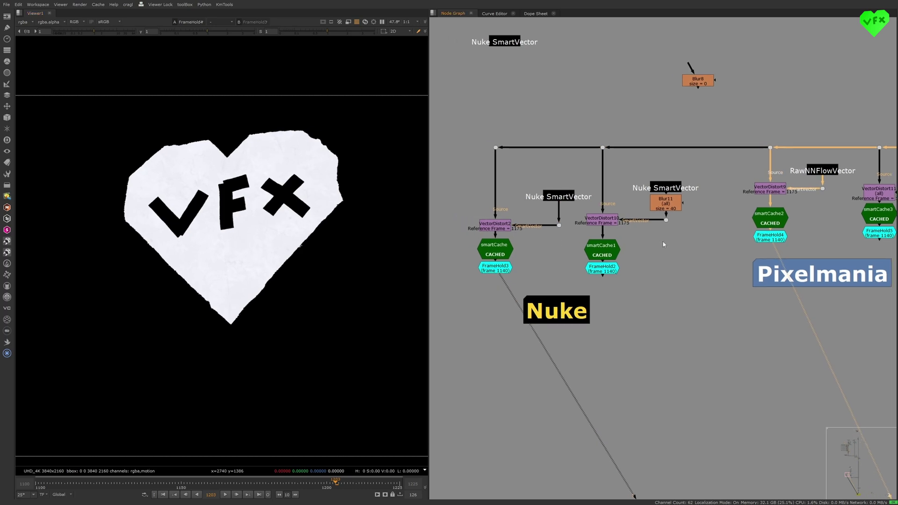
{"action": "key", "text": "1"}
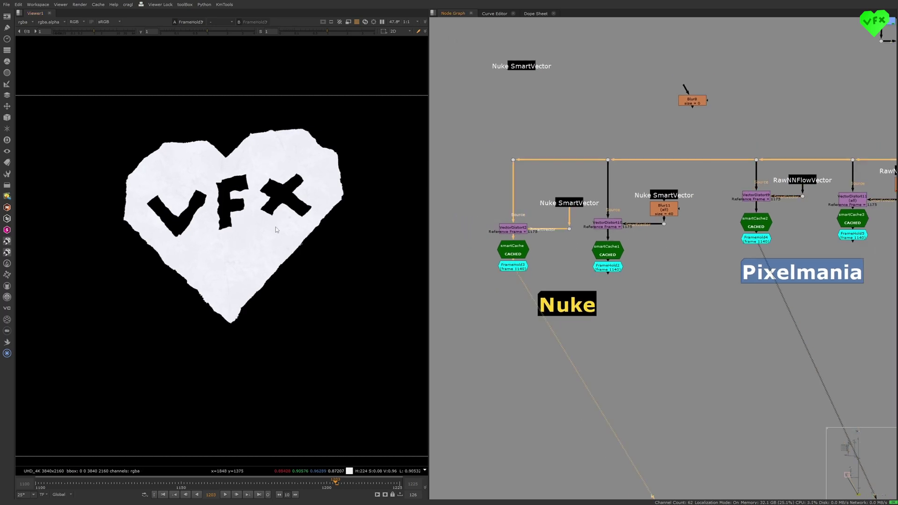
{"action": "key", "text": "2"}
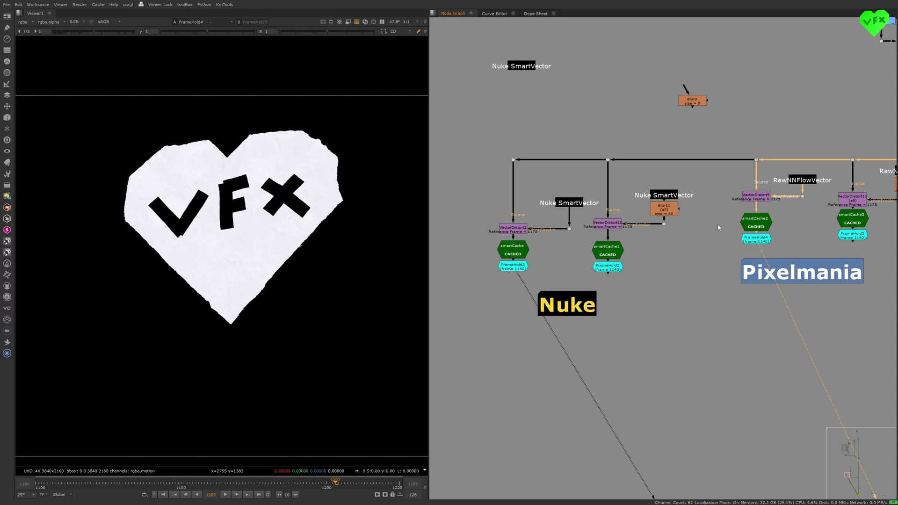
{"action": "key", "text": "1"}
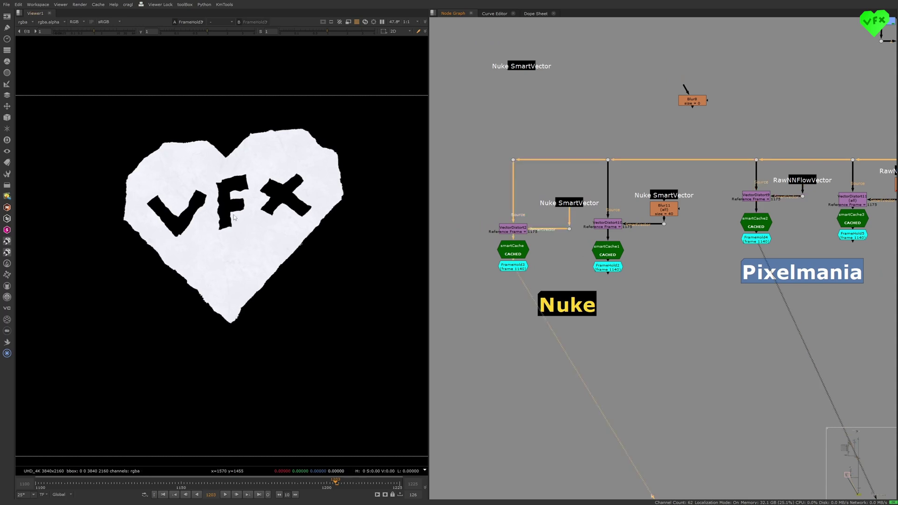
- View FrameHold2, the Nuke SmartVector result driven by vectors blurred through Blur11 at size 40
{"action": "left_click", "coordinate": [613, 270]}
{"action": "key", "text": "1"}
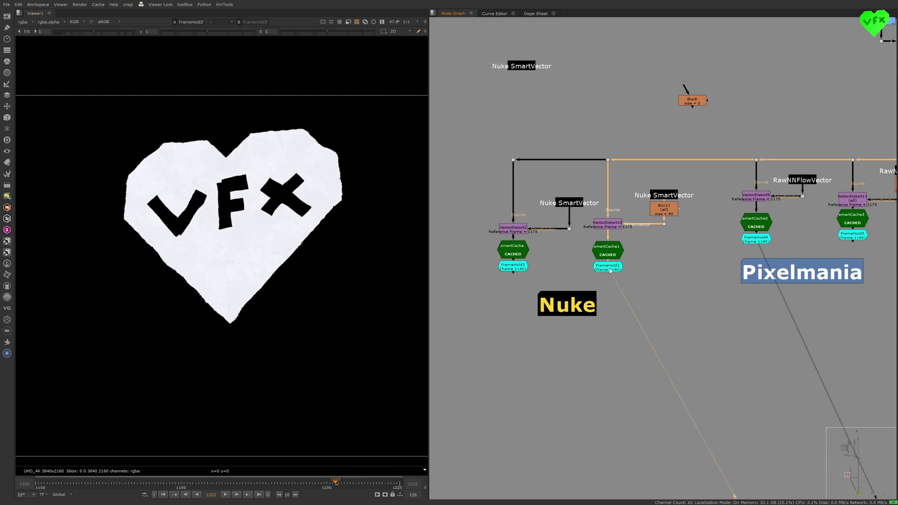
{"action": "left_click", "coordinate": [669, 214]}
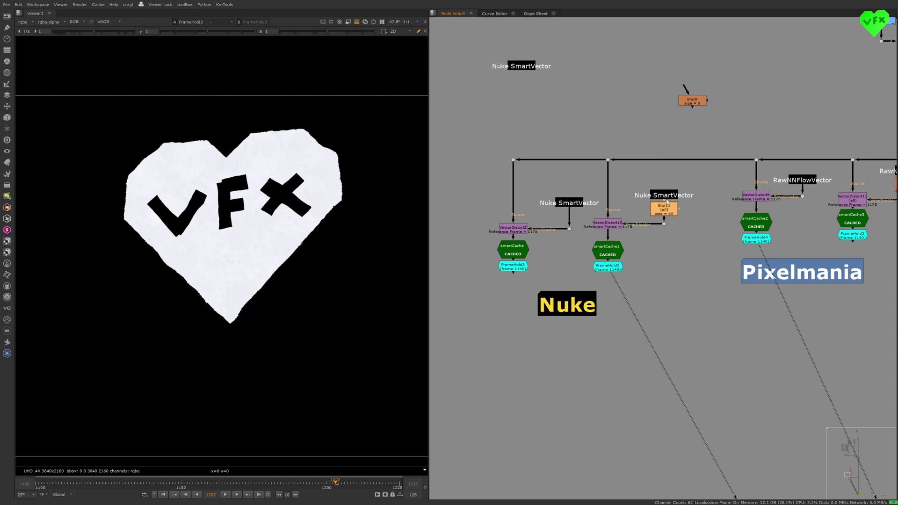
{"action": "left_click", "coordinate": [602, 267]}
- Load FrameHold3 and FrameHold2 as separate viewer inputs and alternate between the unblurred and blurred Nuke SmartVector results
{"action": "left_click", "coordinate": [516, 267]}
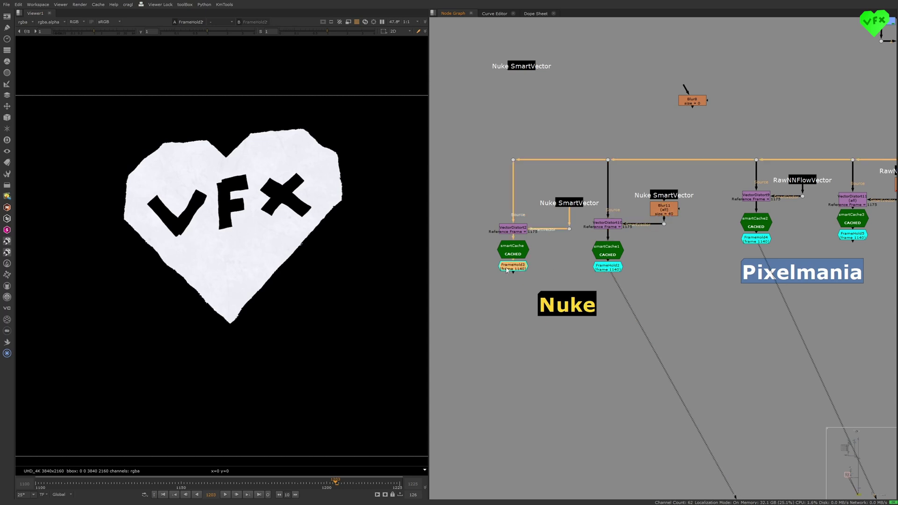
{"action": "key", "text": "1"}
{"action": "left_click", "coordinate": [609, 269]}
{"action": "key", "text": "2"}
{"action": "key", "text": "1"}
{"action": "key", "text": "2"}
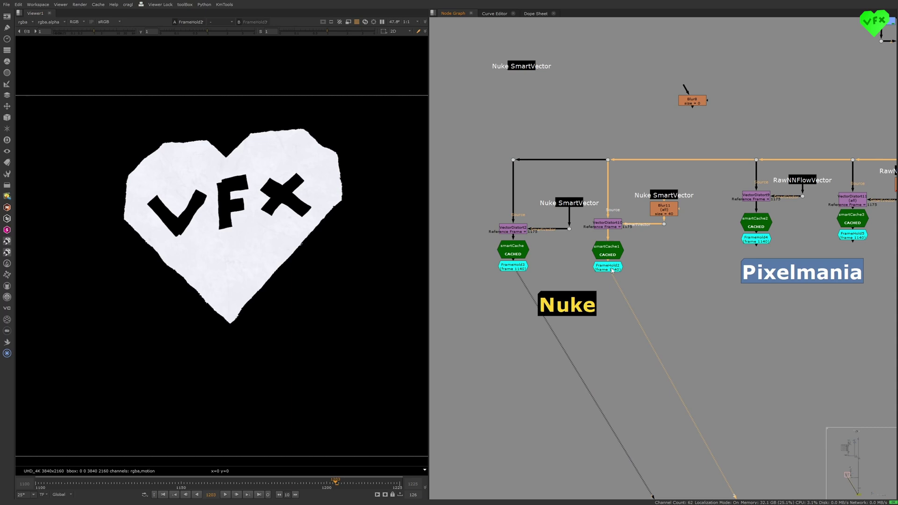
{"action": "key", "text": "1"}
- Compare the blurred Nuke result at FrameHold2 with the Pixelmania RawNNFlowVector result at FrameHold4
{"action": "scroll", "coordinate": [728, 230], "scroll_direction": "up", "scroll_amount": 3}
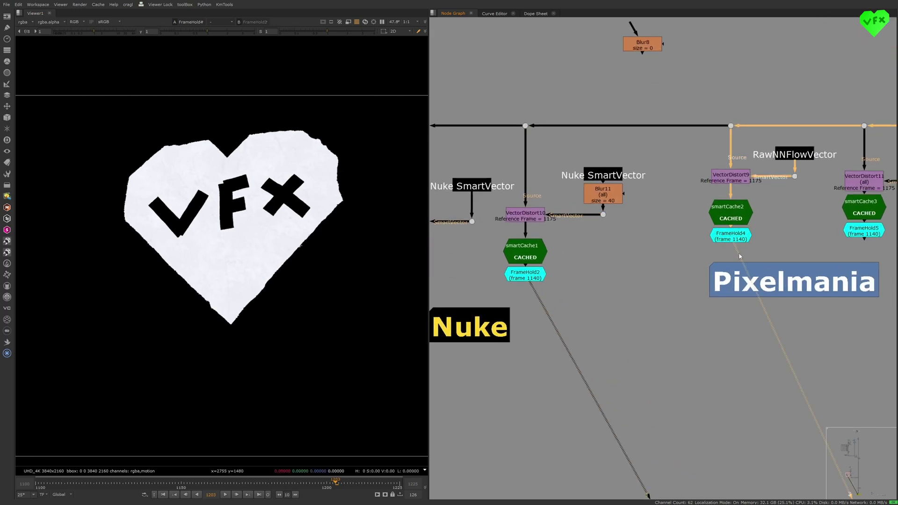
{"action": "key", "text": "1"}
{"action": "key", "text": "3"}
{"action": "key", "text": "1"}
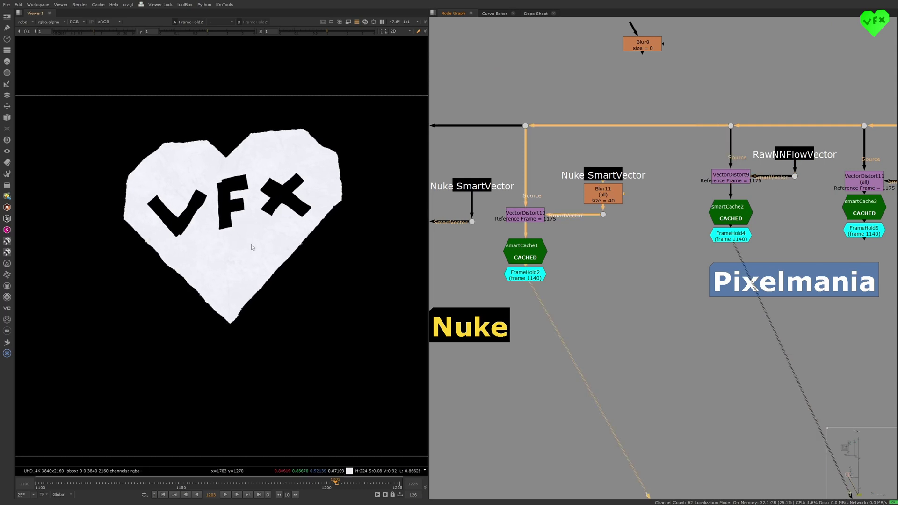
{"action": "scroll", "coordinate": [769, 231], "scroll_direction": "down", "scroll_amount": 3}
{"action": "left_click", "coordinate": [712, 231]}
{"action": "key", "text": "1"}
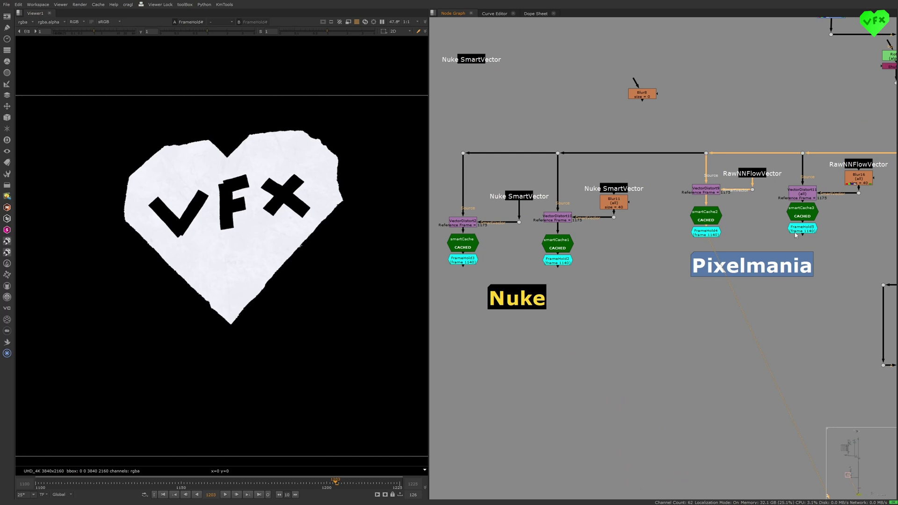
- Compare FrameHold5, the Pixelmania result using Blur16 on its vectors, with the unblurred FrameHold4 result
{"action": "left_click", "coordinate": [800, 231]}
{"action": "middle_click_drag", "start_coordinate": [795, 233], "coordinate": [754, 240]}
{"action": "scroll", "coordinate": [754, 239], "scroll_direction": "up", "scroll_amount": 4}
{"action": "key", "text": "2"}
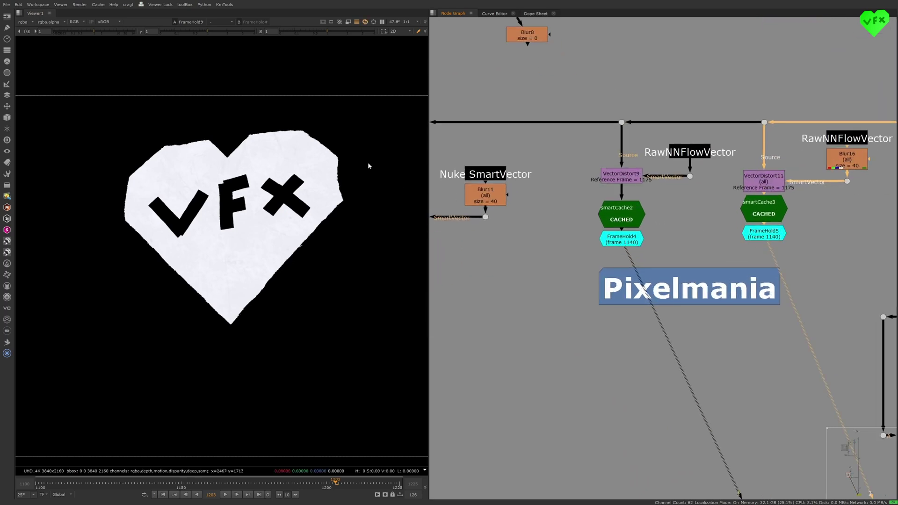
{"action": "scroll", "coordinate": [604, 196], "scroll_direction": "down", "scroll_amount": 5}
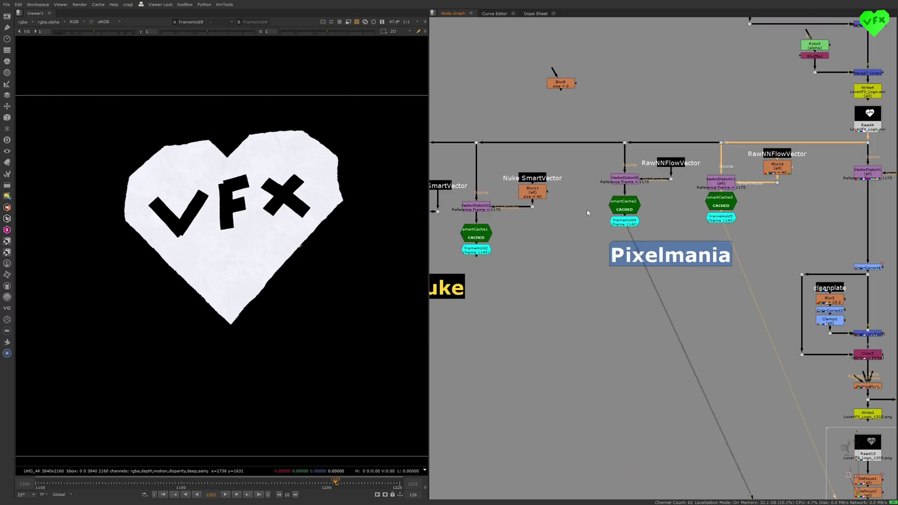
{"action": "scroll", "coordinate": [661, 227], "scroll_direction": "up", "scroll_amount": 2}
{"action": "scroll", "coordinate": [661, 228], "scroll_direction": "up", "scroll_amount": 3}
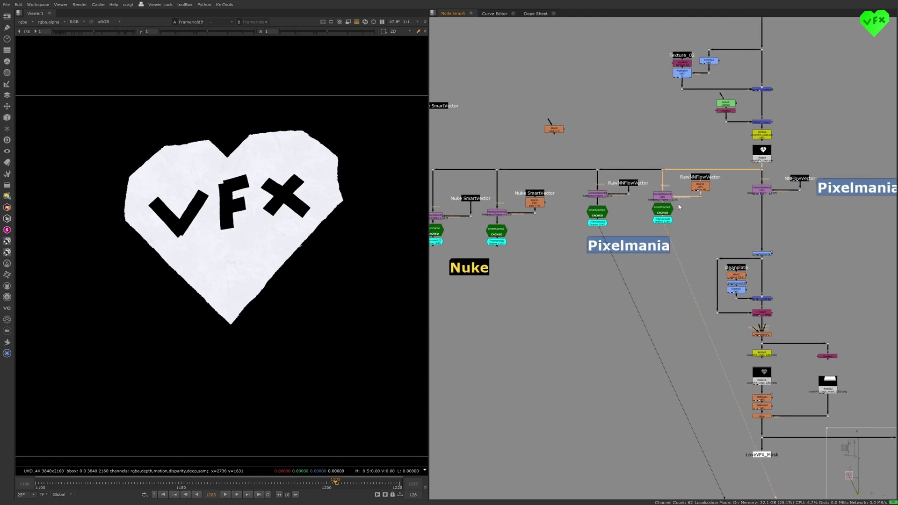
{"action": "middle_click_drag", "start_coordinate": [640, 215], "coordinate": [692, 214]}
{"action": "scroll", "coordinate": [683, 213], "scroll_direction": "down", "scroll_amount": 2}
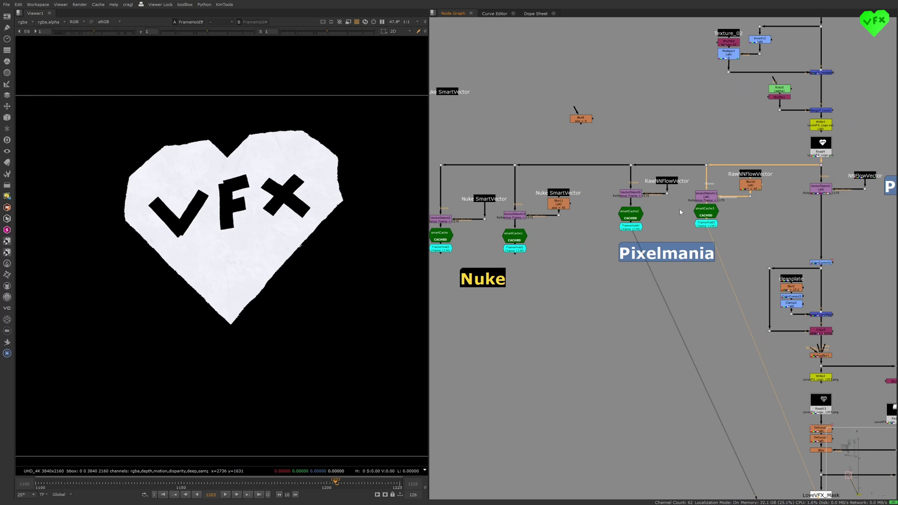
- Return to the cleanplate backdrop and view NNCleanup6 and its cached frame hold, FrameHold10
{"action": "scroll", "coordinate": [665, 238], "scroll_direction": "down", "scroll_amount": 8}
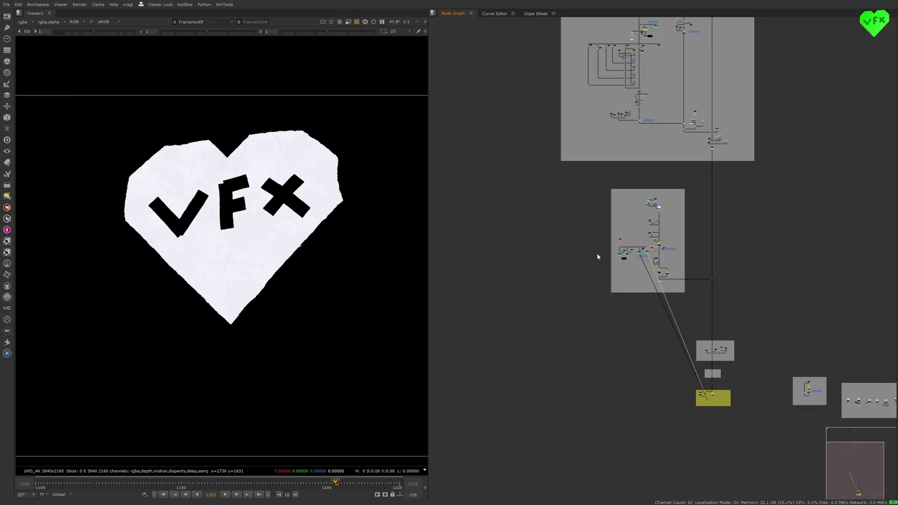
{"action": "middle_click_drag", "start_coordinate": [597, 257], "coordinate": [555, 336]}
{"action": "middle_click_drag", "start_coordinate": [639, 141], "coordinate": [646, 146]}
{"action": "scroll", "coordinate": [634, 91], "scroll_direction": "up", "scroll_amount": 3}
{"action": "scroll", "coordinate": [583, 165], "scroll_direction": "up", "scroll_amount": 5}
{"action": "middle_click_drag", "start_coordinate": [583, 165], "coordinate": [674, 171]}
{"action": "scroll", "coordinate": [620, 145], "scroll_direction": "up", "scroll_amount": 3}
{"action": "scroll", "coordinate": [656, 158], "scroll_direction": "down", "scroll_amount": 3}
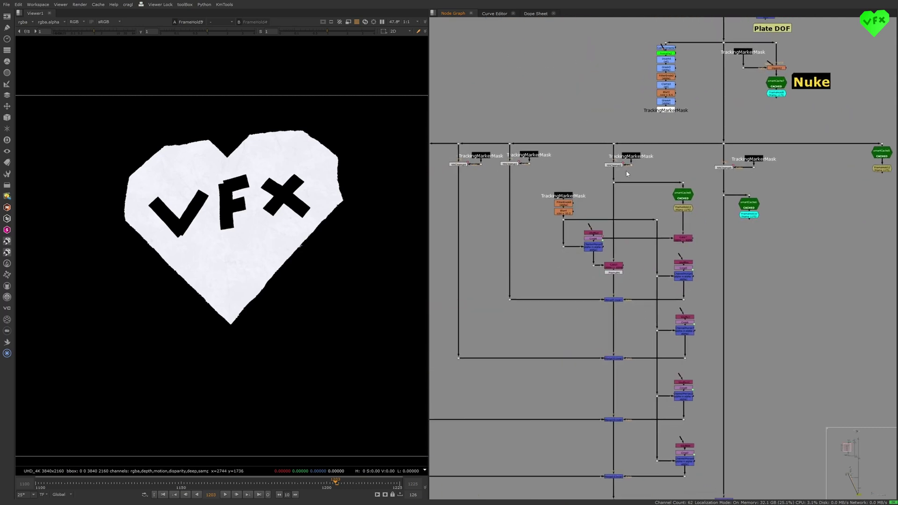
{"action": "scroll", "coordinate": [725, 214], "scroll_direction": "down", "scroll_amount": 2}
{"action": "left_click", "coordinate": [673, 138]}
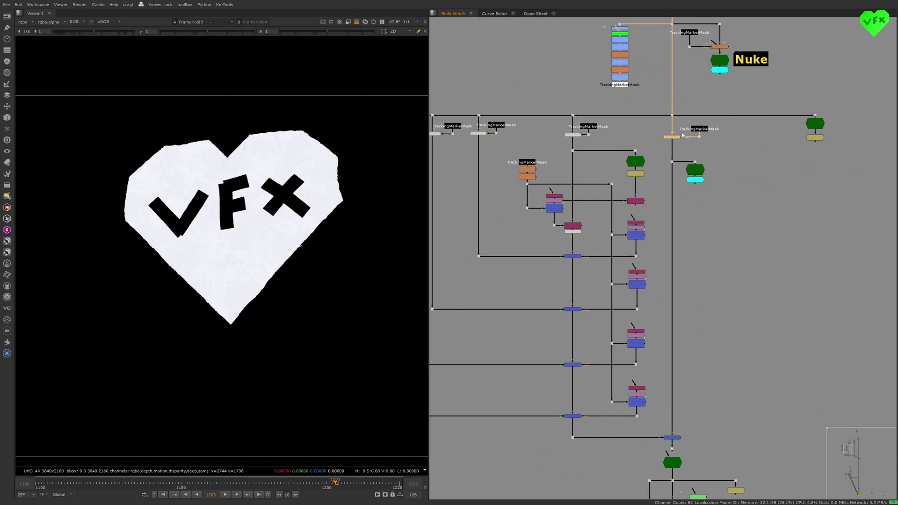
{"action": "key", "text": "1"}
{"action": "left_click", "coordinate": [694, 181]}
{"action": "key", "text": "1"}
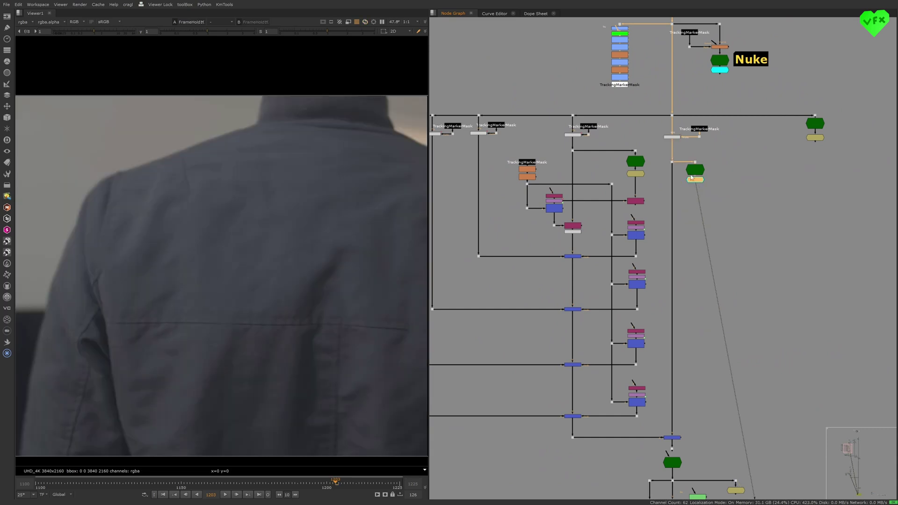
- Open the NNCleanup6 properties in a floating window and inspect the cleaned jacket back up close
{"action": "left_click", "coordinate": [672, 138]}
{"action": "double_click", "coordinate": [673, 138]}
{"action": "left_click_drag", "start_coordinate": [476, 14], "coordinate": [802, 93]}
{"action": "middle_click_drag", "start_coordinate": [623, 127], "coordinate": [515, 143]}
{"action": "scroll", "coordinate": [293, 178], "scroll_direction": "up", "scroll_amount": 3}
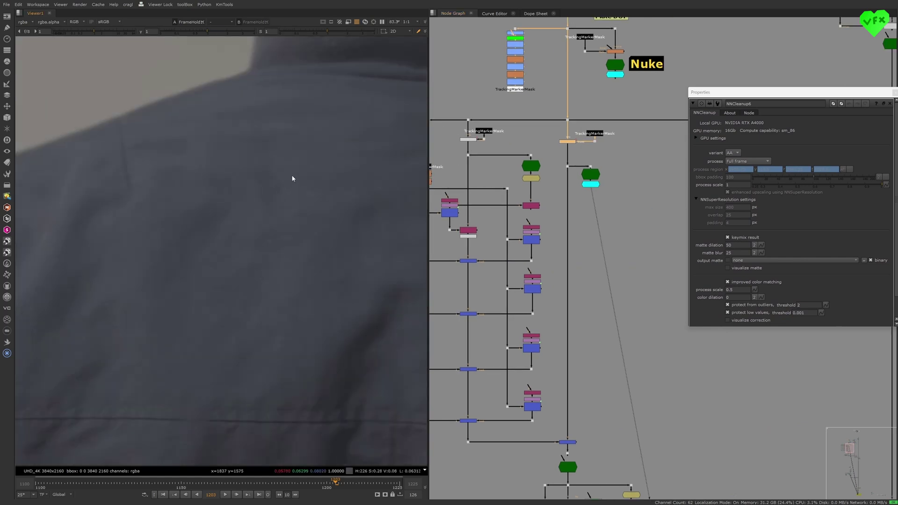
{"action": "middle_click_drag", "start_coordinate": [293, 179], "coordinate": [190, 173]}
{"action": "scroll", "coordinate": [190, 173], "scroll_direction": "down", "scroll_amount": 5}
{"action": "middle_click_drag", "start_coordinate": [303, 194], "coordinate": [310, 154]}
{"action": "scroll", "coordinate": [608, 141], "scroll_direction": "up", "scroll_amount": 3}
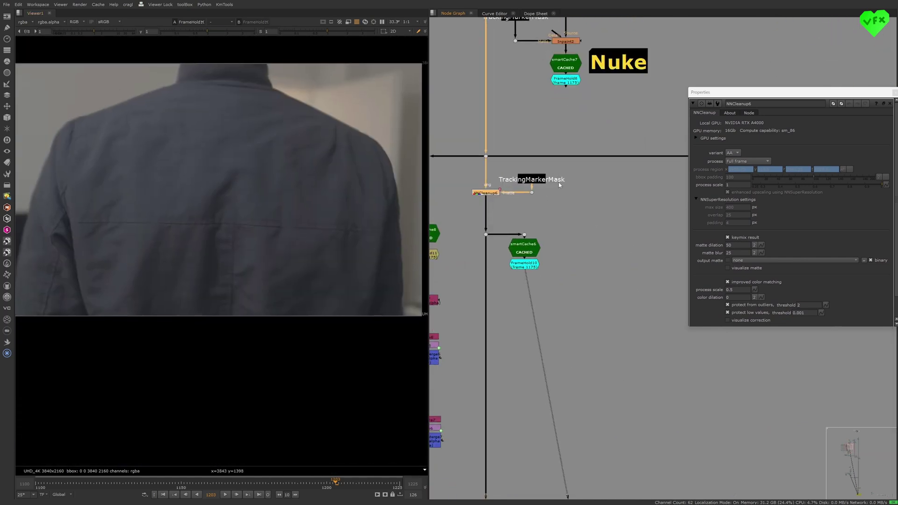
- Compare the NNCleanup6 frame hold with the Nuke Inpaint frame hold, zooming in on the jacket's seams
{"action": "left_click", "coordinate": [524, 267]}
{"action": "left_click", "coordinate": [563, 82]}
{"action": "key", "text": "2"}
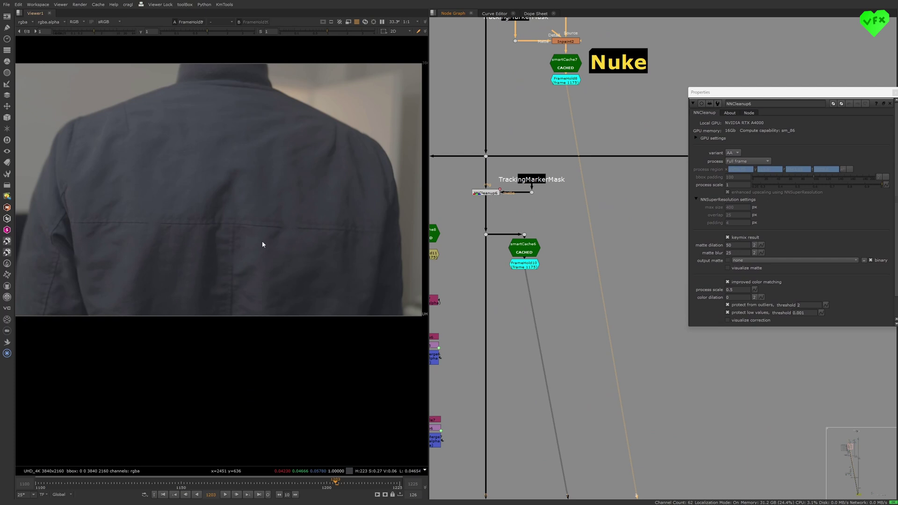
{"action": "scroll", "coordinate": [281, 240], "scroll_direction": "up", "scroll_amount": 6}
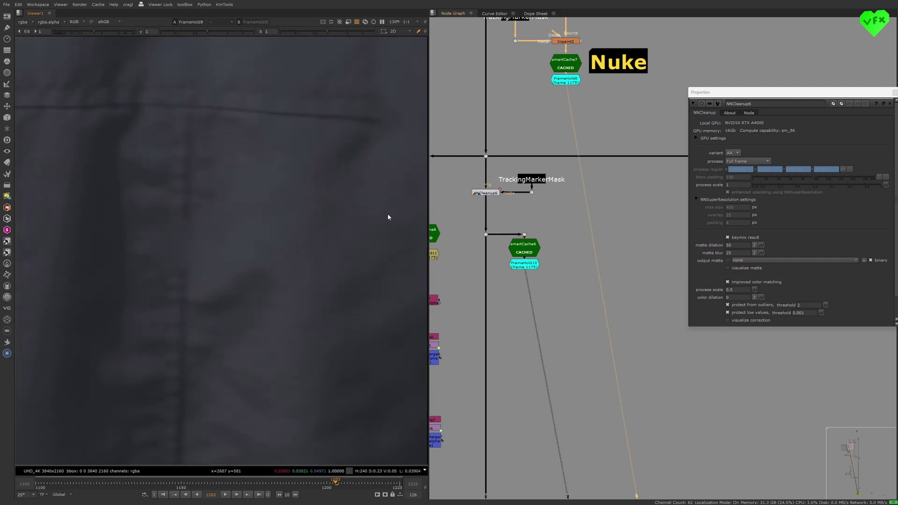
- Compare the process region settings of NNCleanup2 and NNCleanup6 side by side, closing both properties windows when done
{"action": "scroll", "coordinate": [566, 202], "scroll_direction": "down", "scroll_amount": 5}
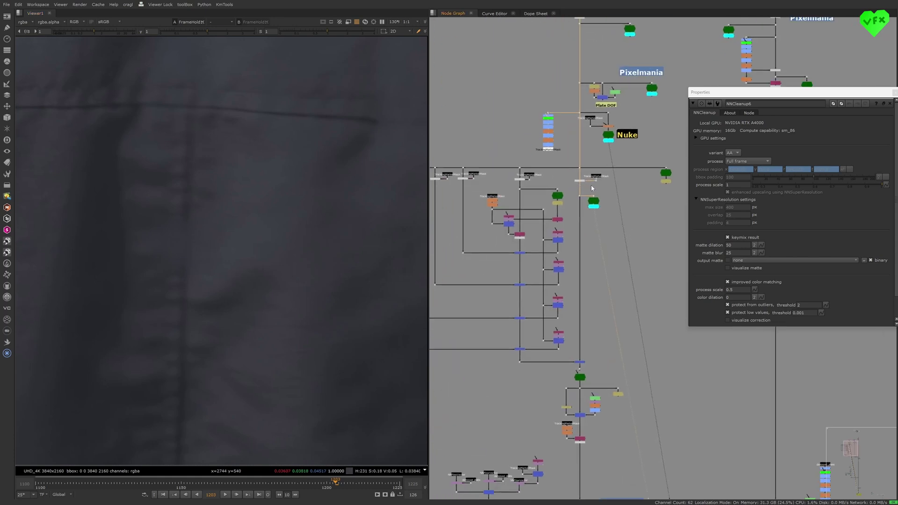
{"action": "scroll", "coordinate": [525, 176], "scroll_direction": "up", "scroll_amount": 3}
{"action": "double_click", "coordinate": [523, 176]}
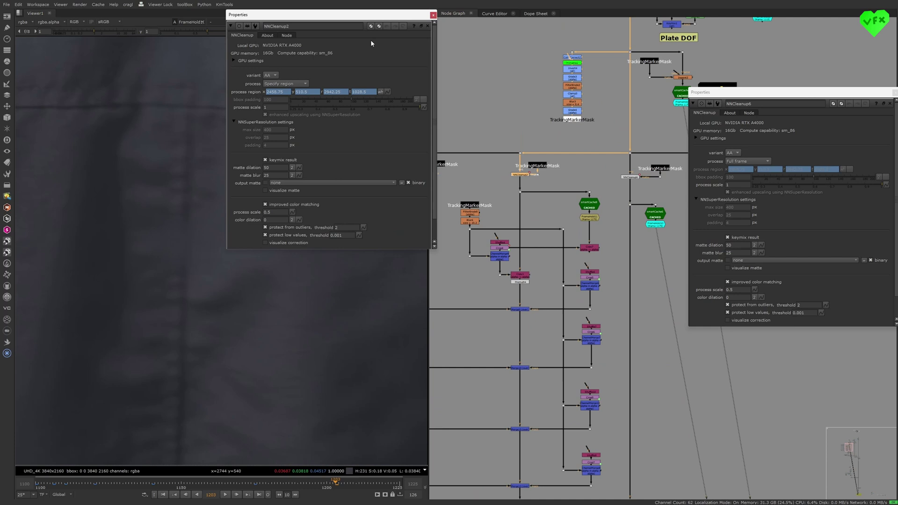
{"action": "left_click_drag", "start_coordinate": [381, 19], "coordinate": [358, 118]}
{"action": "middle_click_drag", "start_coordinate": [455, 171], "coordinate": [554, 164]}
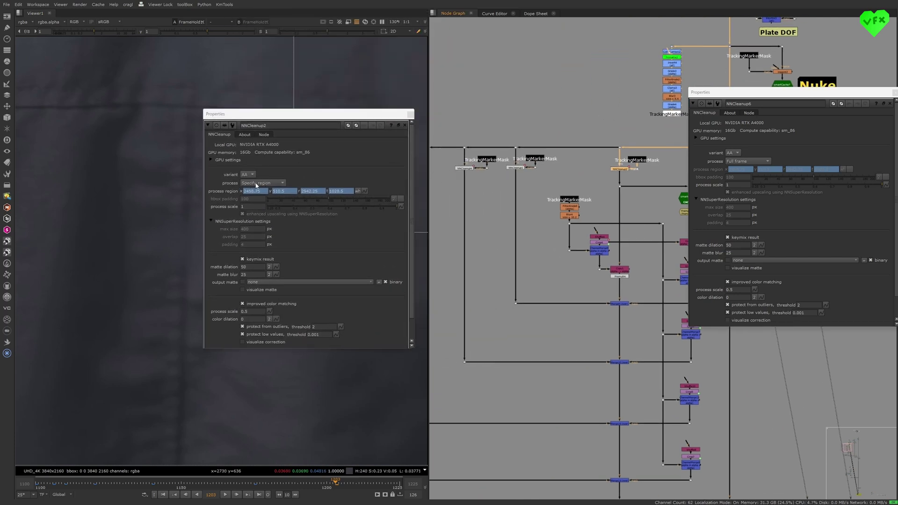
{"action": "left_click_drag", "start_coordinate": [787, 97], "coordinate": [747, 130]}
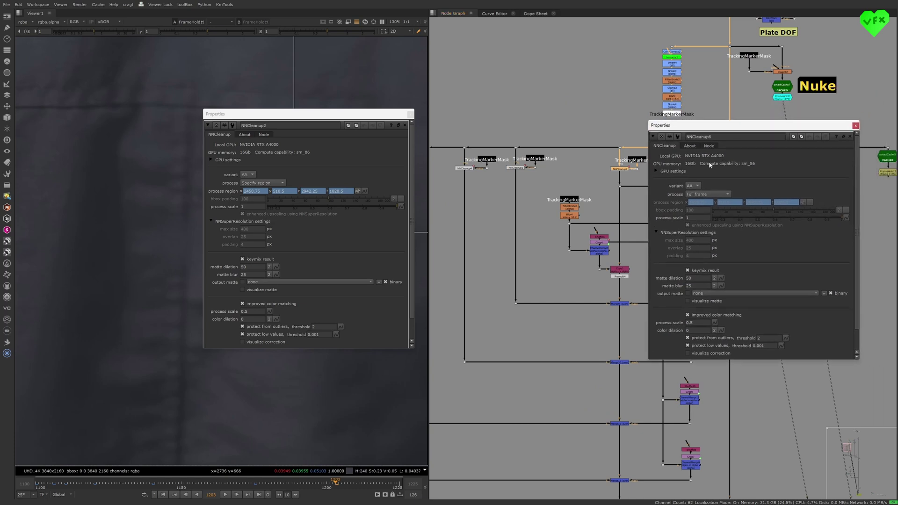
{"action": "left_click", "coordinate": [591, 191]}
{"action": "key", "text": "ctrl+shift+a"}
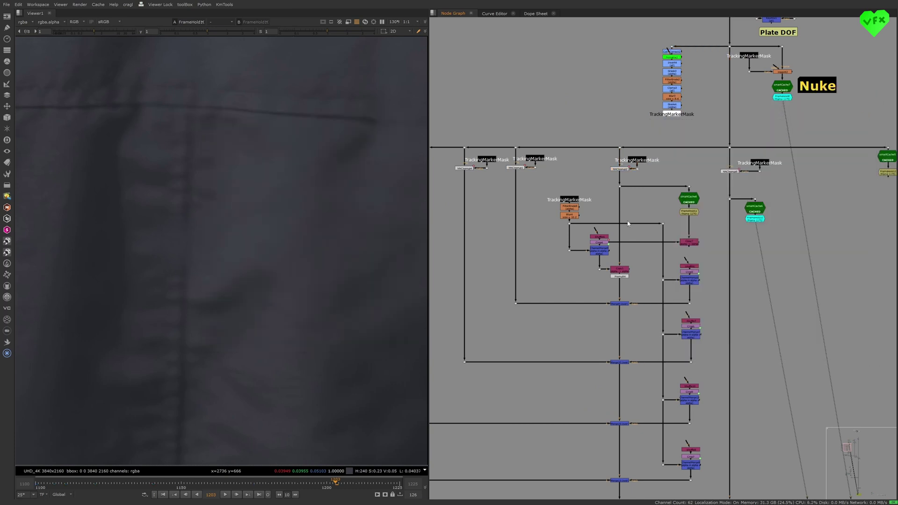
- View the Copy7 node of the patch branch with the whole back of the jacket in frame
{"action": "middle_click_drag", "start_coordinate": [669, 260], "coordinate": [620, 231]}
{"action": "scroll", "coordinate": [619, 232], "scroll_direction": "up", "scroll_amount": 3}
{"action": "left_click", "coordinate": [654, 197]}
{"action": "key", "text": "1"}
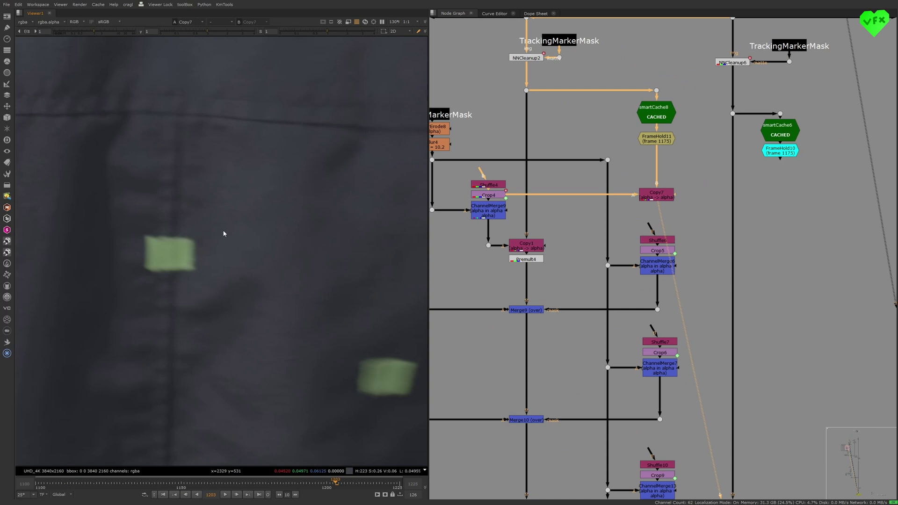
{"action": "scroll", "coordinate": [188, 204], "scroll_direction": "down", "scroll_amount": 6}
{"action": "middle_click_drag", "start_coordinate": [250, 200], "coordinate": [255, 200], "text": "alt"}
- Show the expression links between the cleanup patch nodes and overlay the Copy7 alpha matte on the jacket
{"action": "middle_click_drag", "start_coordinate": [539, 162], "coordinate": [620, 165]}
{"action": "key", "text": "alt+e"}
{"action": "scroll", "coordinate": [620, 165], "scroll_direction": "down", "scroll_amount": 4}
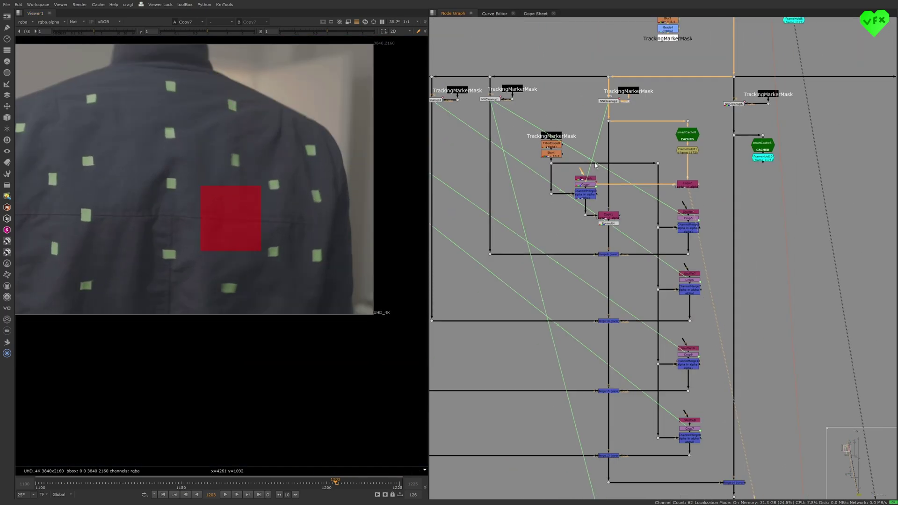
{"action": "key", "text": "m"}
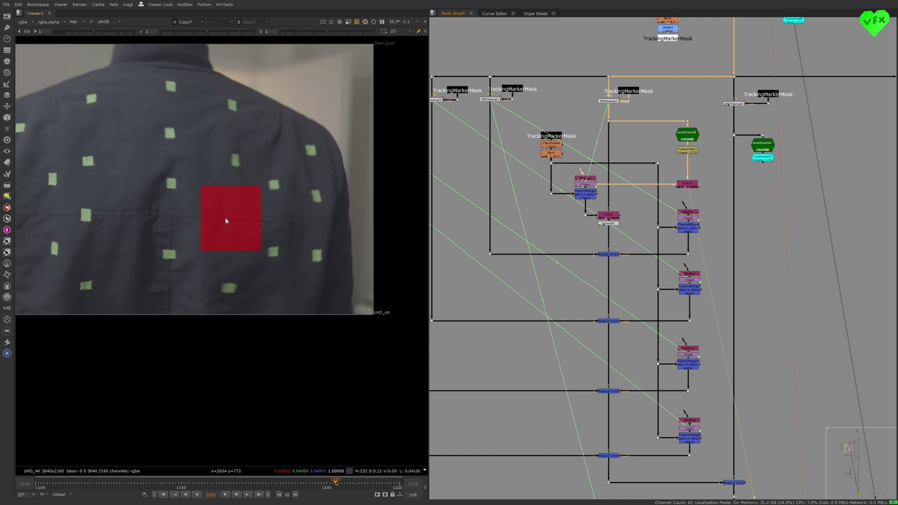
- View the cached cleanup result just below where the individual patches merge into the main branch
{"action": "scroll", "coordinate": [587, 209], "scroll_direction": "down", "scroll_amount": 5}
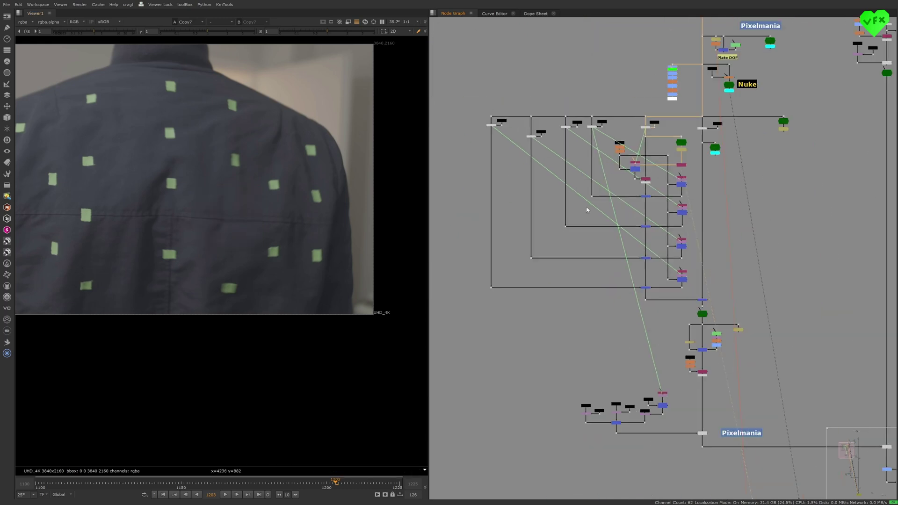
{"action": "middle_click_drag", "start_coordinate": [672, 226], "coordinate": [624, 141]}
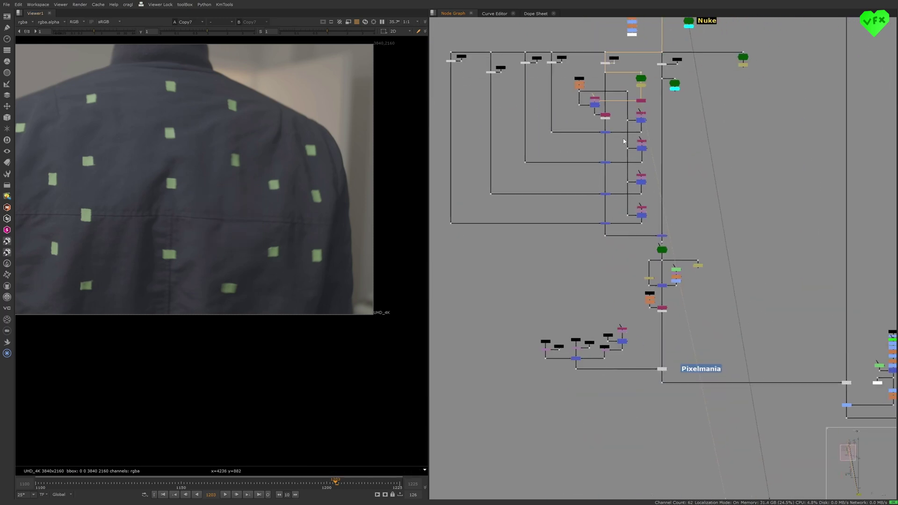
{"action": "left_click", "coordinate": [663, 252]}
{"action": "key", "text": "1"}
- View the Crop14 heart logo in the LoveVFX Logo backdrop and lower the viewer gain to 0.14
{"action": "scroll", "coordinate": [262, 216], "scroll_direction": "down", "scroll_amount": 5}
{"action": "scroll", "coordinate": [679, 194], "scroll_direction": "down", "scroll_amount": 10}
{"action": "middle_click_drag", "start_coordinate": [655, 230], "coordinate": [614, 144]}
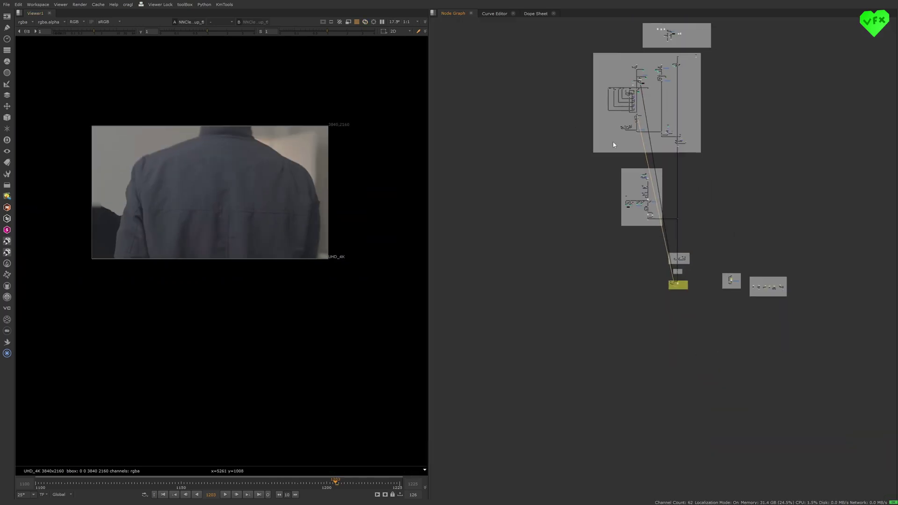
{"action": "scroll", "coordinate": [615, 145], "scroll_direction": "up", "scroll_amount": 10}
{"action": "left_click", "coordinate": [472, 177]}
{"action": "key", "text": "1"}
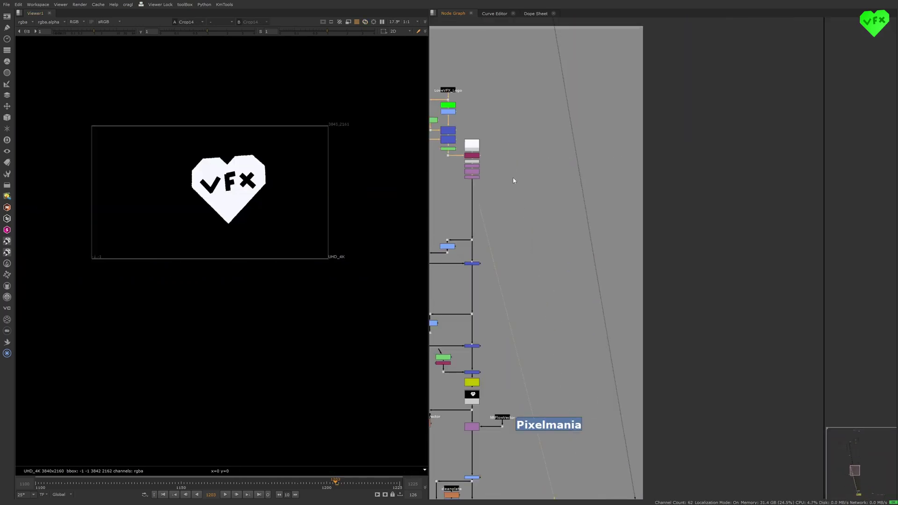
{"action": "scroll", "coordinate": [235, 181], "scroll_direction": "up", "scroll_amount": 2}
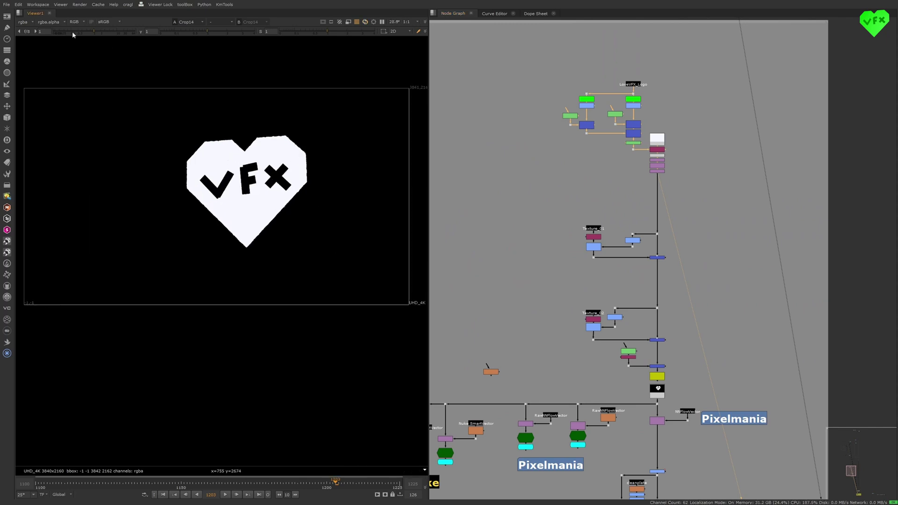
{"action": "left_click", "coordinate": [74, 32]}
- Examine the logo branch from the Texture_01 and Texture_02 merges down to VectorDistort1, fed by NNFlowVector
{"action": "middle_click_drag", "start_coordinate": [656, 202], "coordinate": [632, 157]}
{"action": "middle_click_drag", "start_coordinate": [655, 307], "coordinate": [661, 173]}
{"action": "scroll", "coordinate": [656, 241], "scroll_direction": "up", "scroll_amount": 5}
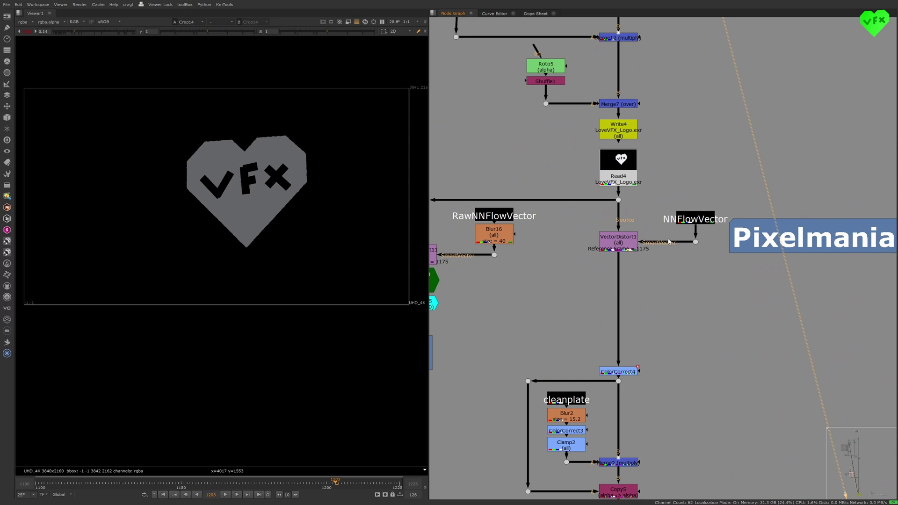
{"action": "middle_click_drag", "start_coordinate": [671, 232], "coordinate": [640, 266]}
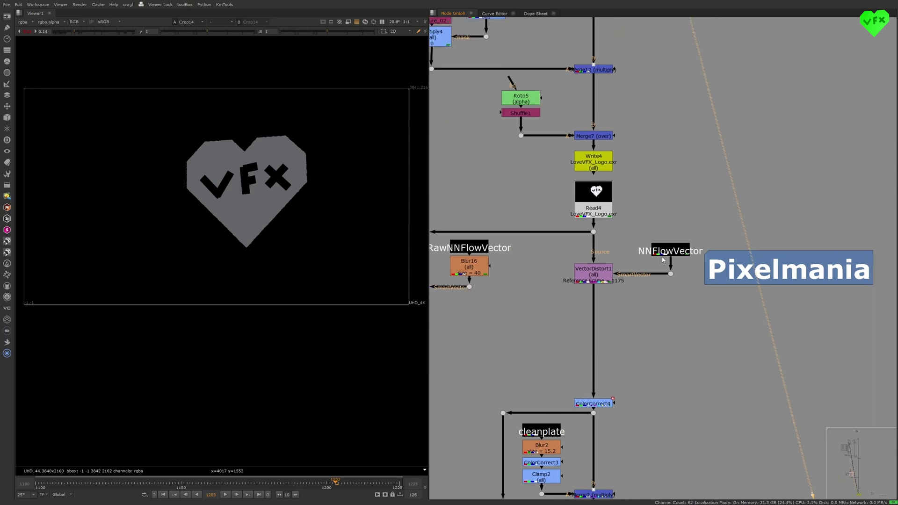
{"action": "scroll", "coordinate": [653, 224], "scroll_direction": "down", "scroll_amount": 4}
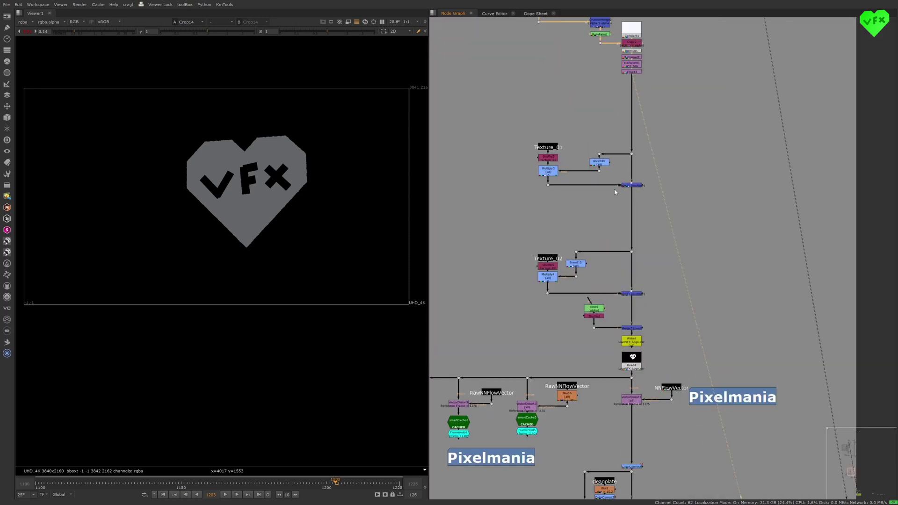
- View the heart logo after the Texture_01 multiply merge and after the Texture_02 multiply merge
{"action": "scroll", "coordinate": [616, 192], "scroll_direction": "up", "scroll_amount": 3}
{"action": "left_click", "coordinate": [632, 185]}
{"action": "key", "text": "1"}
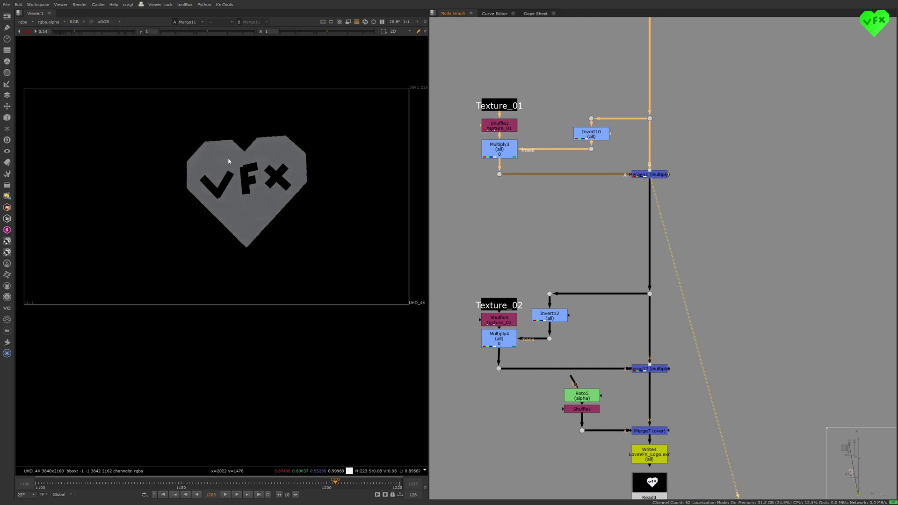
{"action": "scroll", "coordinate": [228, 161], "scroll_direction": "up", "scroll_amount": 5}
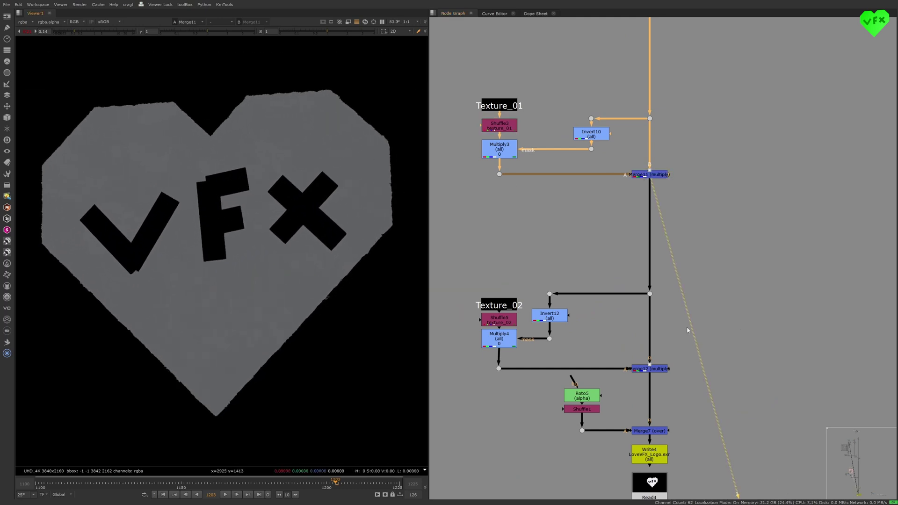
{"action": "left_click", "coordinate": [649, 369]}
{"action": "key", "text": "1"}
{"action": "scroll", "coordinate": [121, 143], "scroll_direction": "up", "scroll_amount": 1}
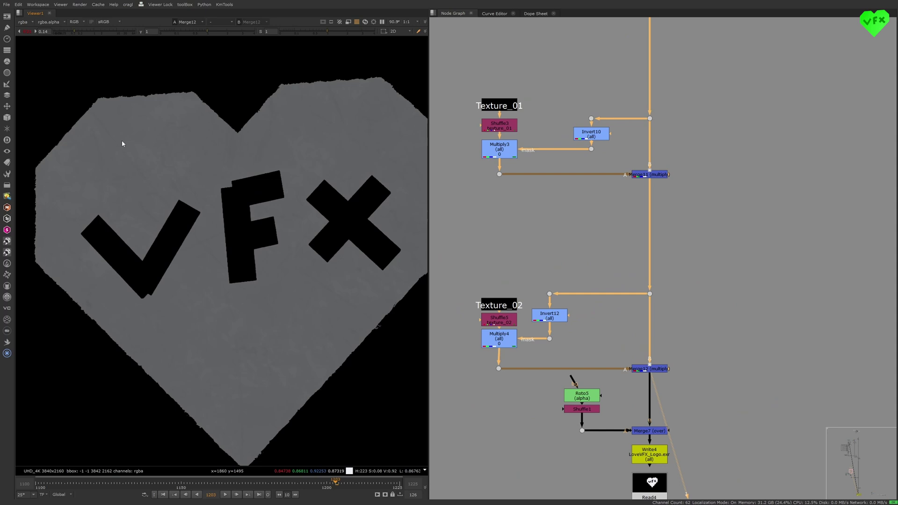
{"action": "scroll", "coordinate": [600, 242], "scroll_direction": "down", "scroll_amount": 6}
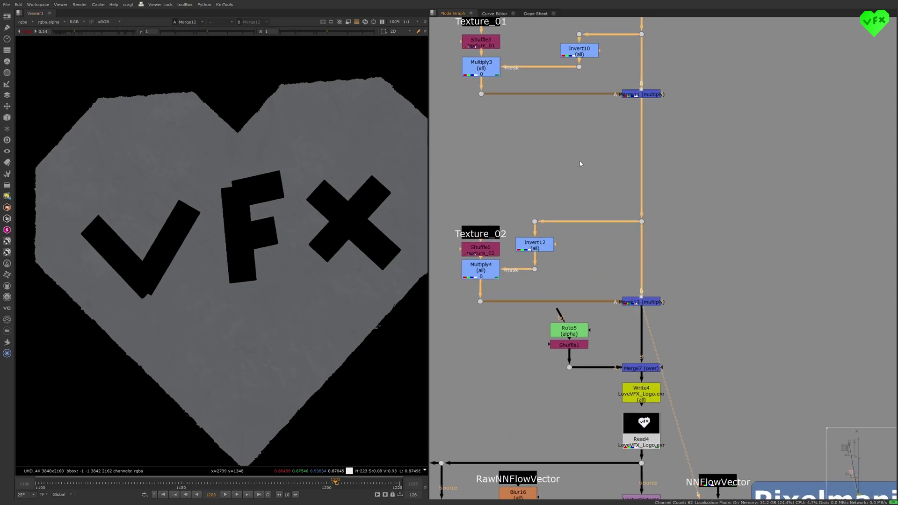
- View the warped logo multiplied with the cleanplate at Merge2 and reset the viewer gain to 1
{"action": "scroll", "coordinate": [589, 325], "scroll_direction": "up", "scroll_amount": 4}
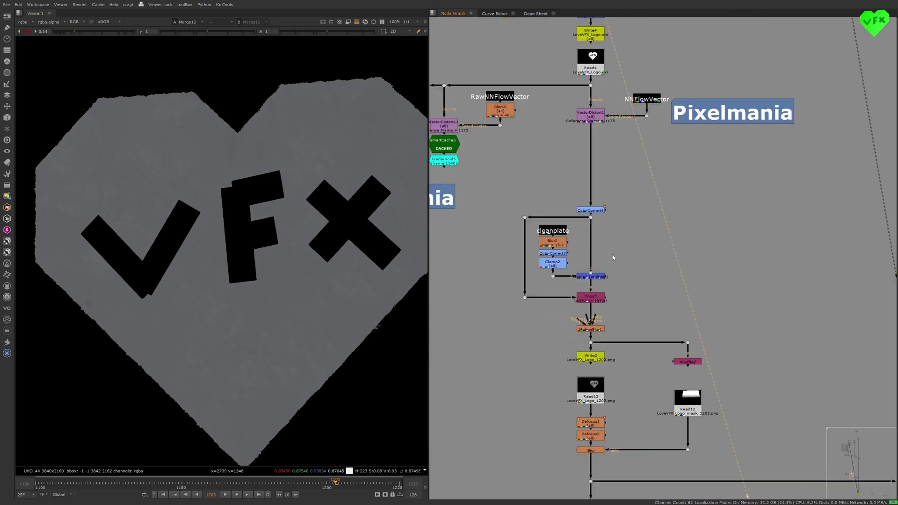
{"action": "left_click", "coordinate": [589, 281]}
{"action": "key", "text": "1"}
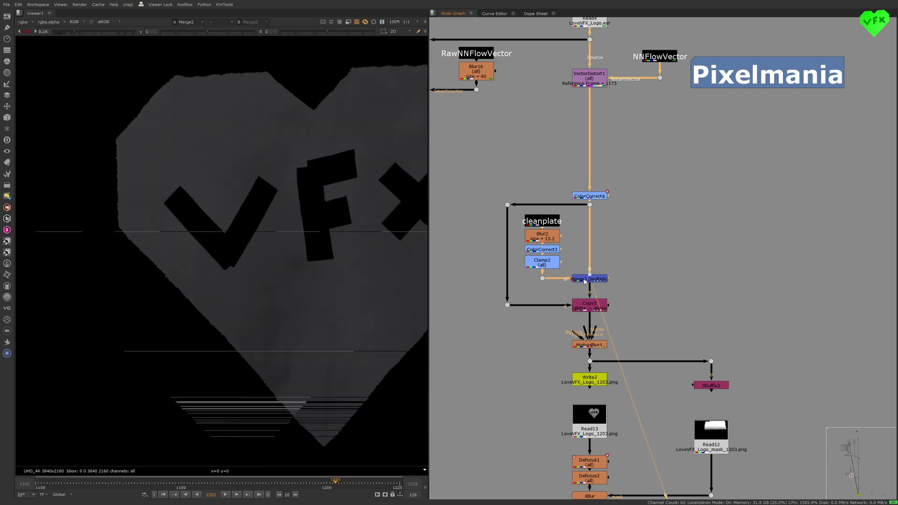
{"action": "middle_click_drag", "start_coordinate": [260, 205], "coordinate": [203, 205]}
{"action": "scroll", "coordinate": [202, 205], "scroll_direction": "down", "scroll_amount": 2}
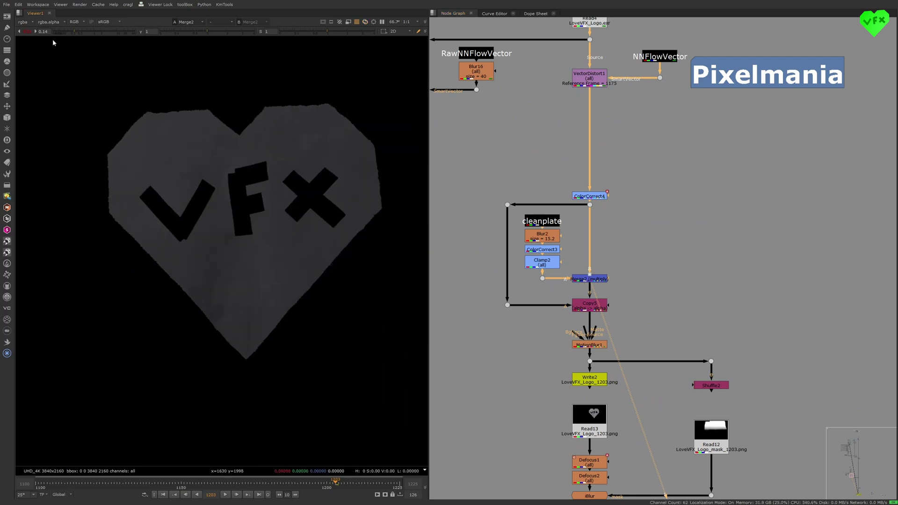
{"action": "left_click", "coordinate": [27, 32]}
- Examine the logo branch from the Copy and MotionBlur1 nodes through the defocus and iBlur nodes to LoveVFX_Mask
{"action": "middle_click_drag", "start_coordinate": [646, 314], "coordinate": [627, 222]}
{"action": "scroll", "coordinate": [627, 222], "scroll_direction": "down", "scroll_amount": 1}
{"action": "middle_click_drag", "start_coordinate": [591, 292], "coordinate": [562, 205]}
{"action": "scroll", "coordinate": [562, 204], "scroll_direction": "up", "scroll_amount": 2}
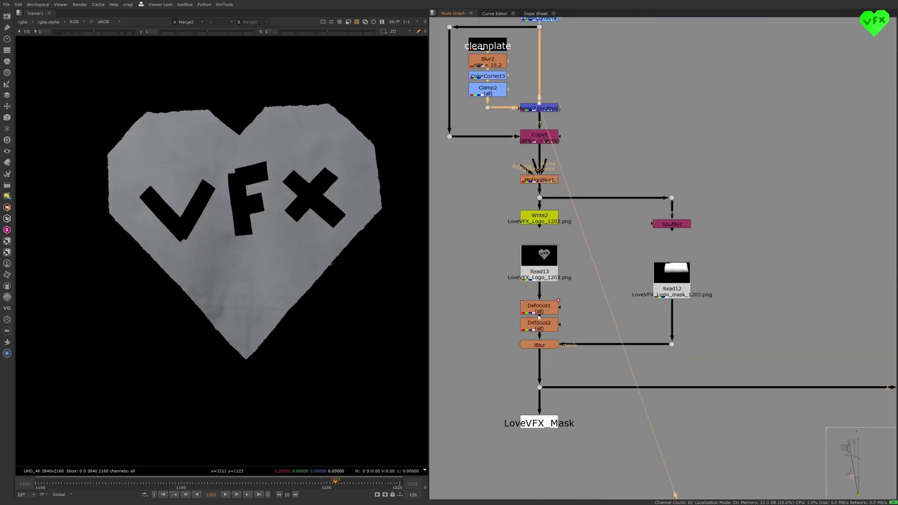
{"action": "middle_click_drag", "start_coordinate": [537, 282], "coordinate": [546, 254]}
{"action": "scroll", "coordinate": [547, 252], "scroll_direction": "down", "scroll_amount": 5}
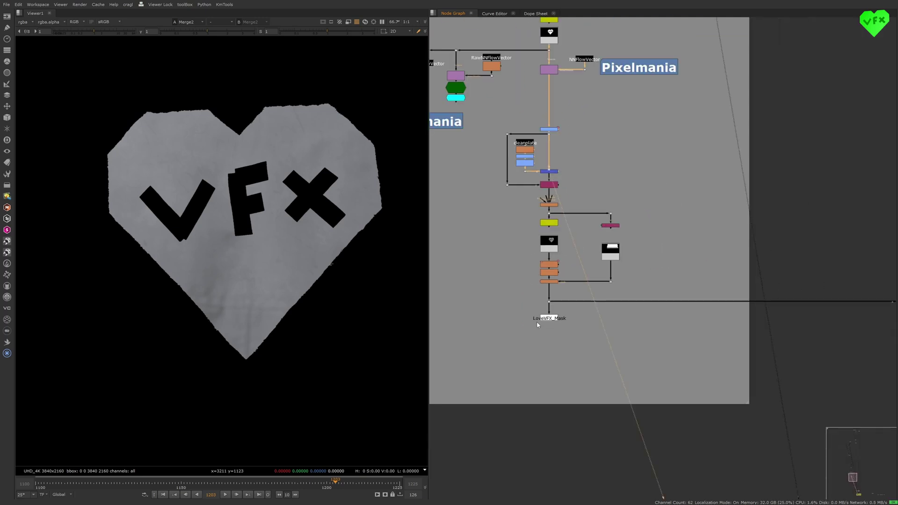
- View the Merge1 composite of the finished logo over the cleaned jacket, showing the full frame
{"action": "left_click_drag", "start_coordinate": [537, 313], "coordinate": [565, 289]}
{"action": "key", "text": "1"}
{"action": "scroll", "coordinate": [702, 281], "scroll_direction": "down", "scroll_amount": 3}
{"action": "left_click", "coordinate": [776, 279]}
{"action": "key", "text": "1"}
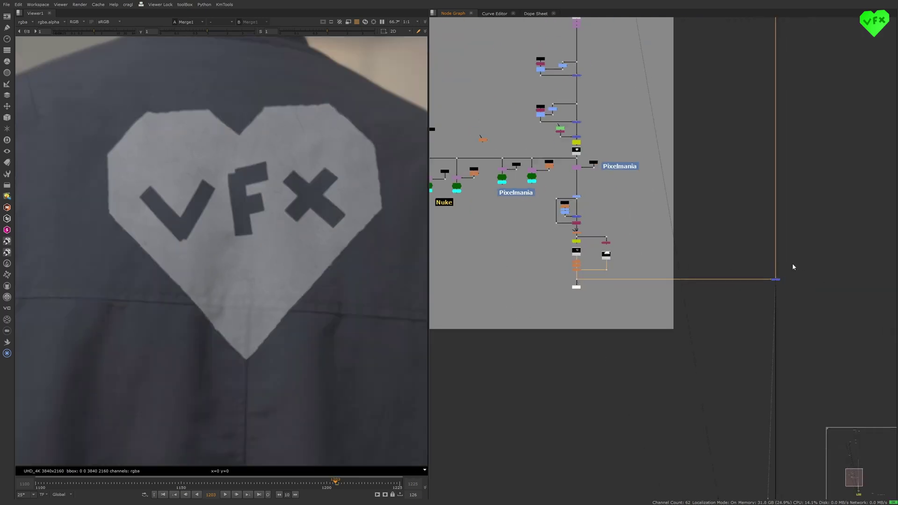
{"action": "scroll", "coordinate": [219, 251], "scroll_direction": "down", "scroll_amount": 4}
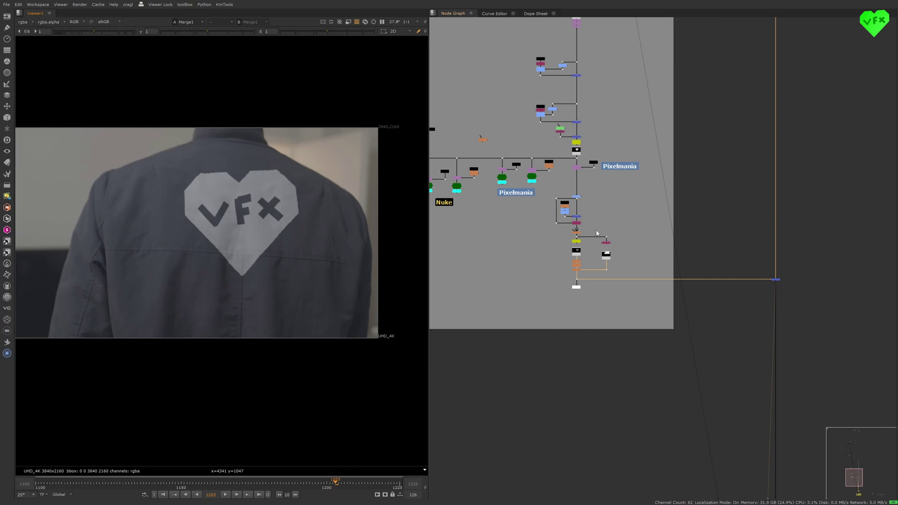
- Find the NNSuperResolution backdrop and view the UHD reference plate held at FrameHold13
{"action": "scroll", "coordinate": [636, 219], "scroll_direction": "down", "scroll_amount": 5}
{"action": "middle_click_drag", "start_coordinate": [810, 359], "coordinate": [637, 241]}
{"action": "scroll", "coordinate": [670, 298], "scroll_direction": "up", "scroll_amount": 7}
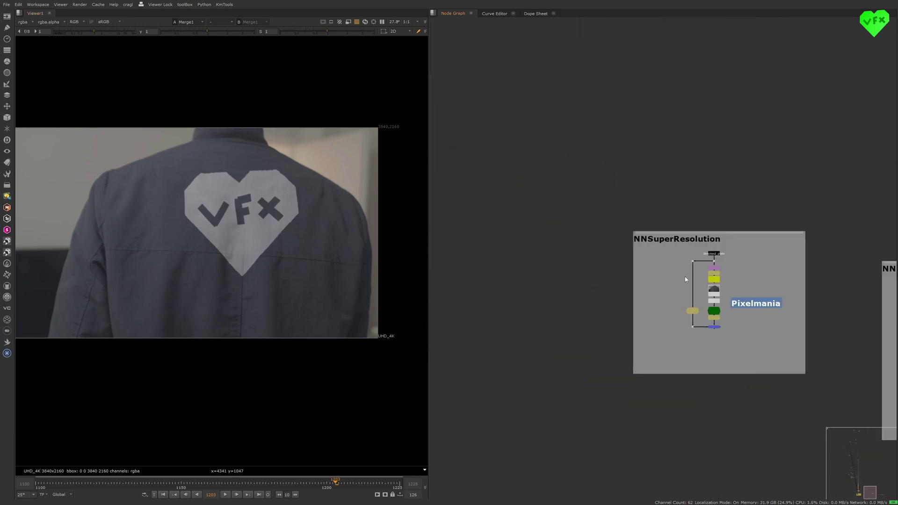
{"action": "middle_click_drag", "start_coordinate": [685, 276], "coordinate": [563, 249]}
{"action": "scroll", "coordinate": [614, 230], "scroll_direction": "up", "scroll_amount": 4}
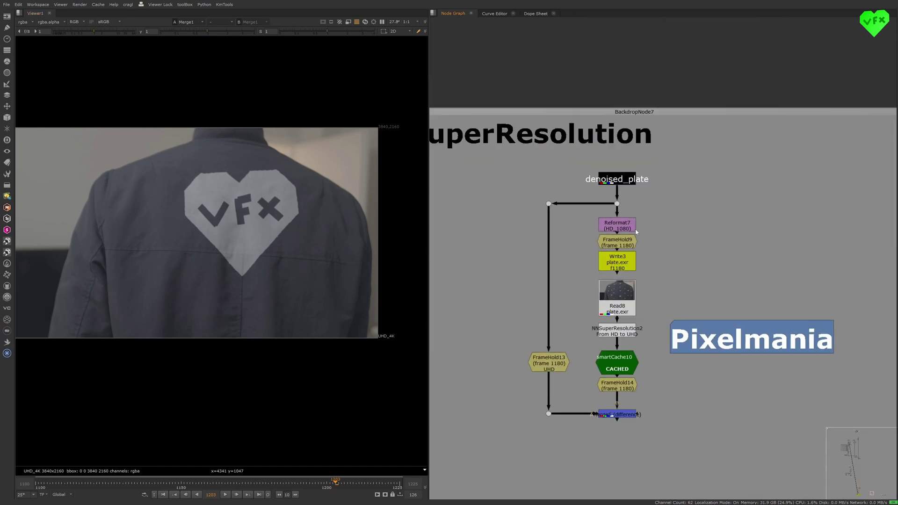
{"action": "left_click", "coordinate": [553, 364]}
{"action": "key", "text": "1"}
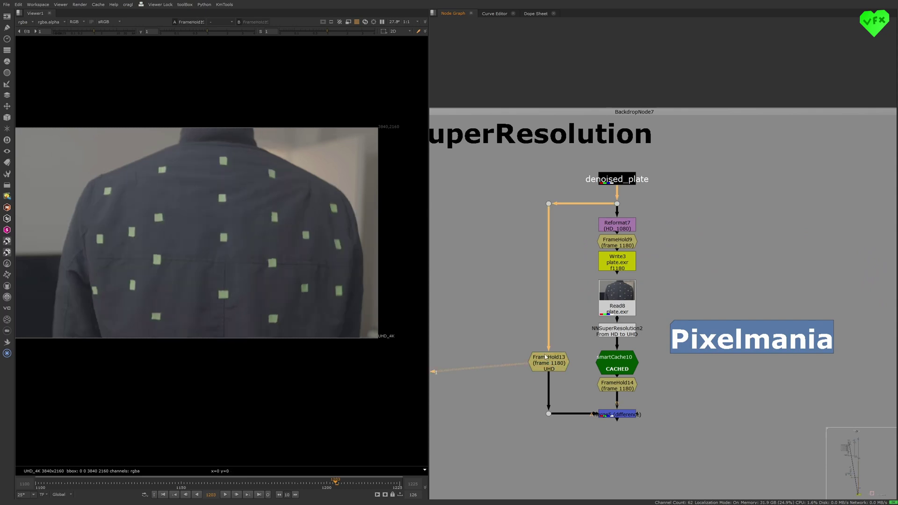
{"action": "scroll", "coordinate": [278, 221], "scroll_direction": "up", "scroll_amount": 2}
{"action": "middle_click_drag", "start_coordinate": [658, 307], "coordinate": [645, 279]}
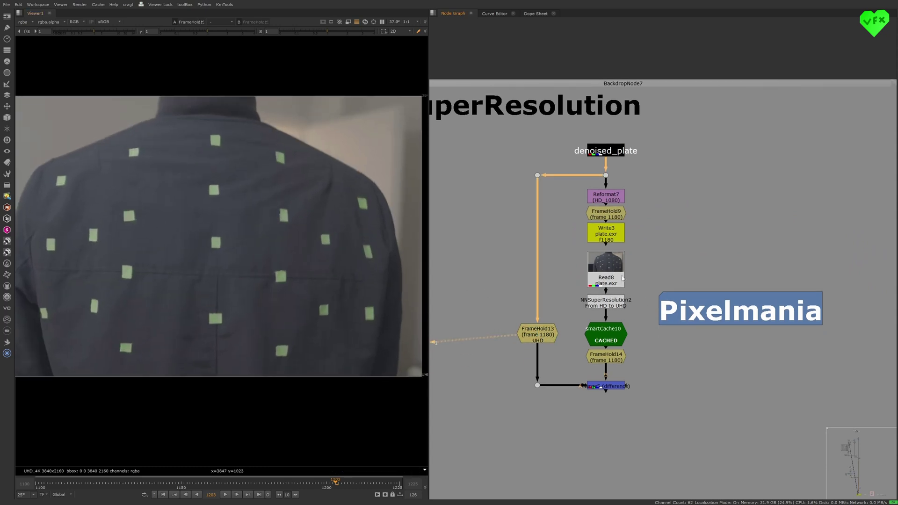
- Load the upscaled FrameHold14 result into viewer input 3 for comparison with the UHD plate
{"action": "scroll", "coordinate": [618, 315], "scroll_direction": "up", "scroll_amount": 2}
{"action": "left_click", "coordinate": [601, 378]}
{"action": "key", "text": "3"}
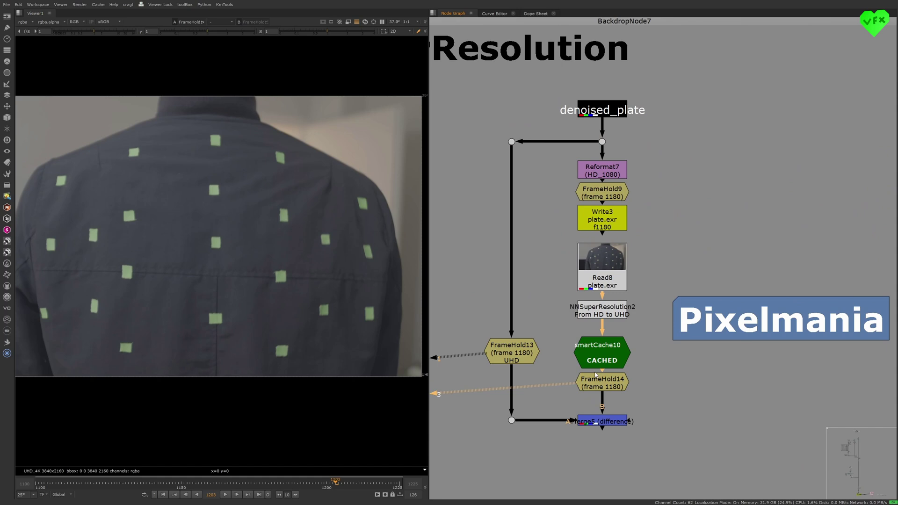
{"action": "scroll", "coordinate": [281, 345], "scroll_direction": "down", "scroll_amount": 2}
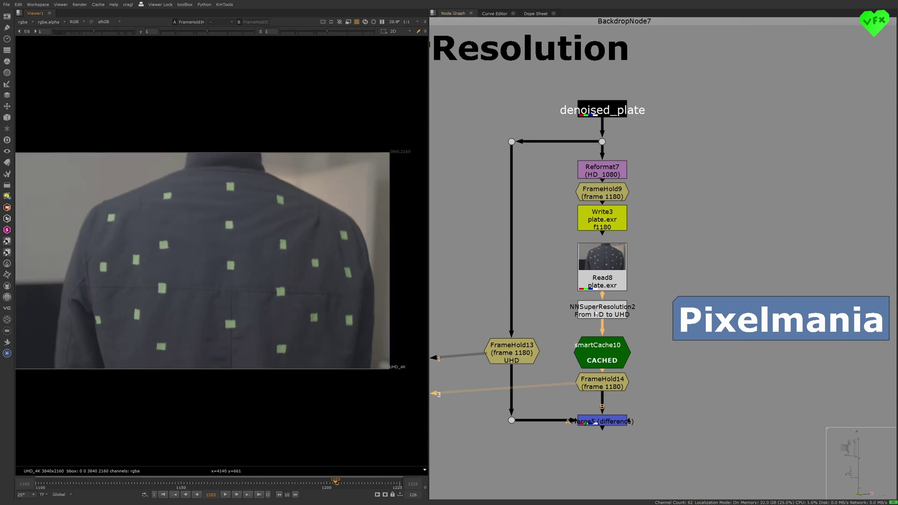
- Open the NNSuperResolution2 settings, show the available modes, keep sequence mode, and close the properties
{"action": "double_click", "coordinate": [599, 311]}
{"action": "left_click", "coordinate": [717, 212]}
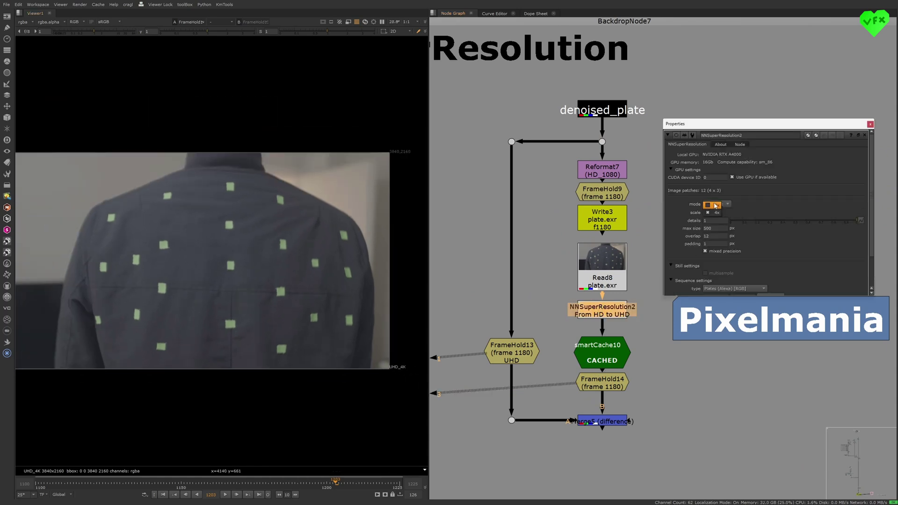
{"action": "left_click", "coordinate": [674, 205]}
{"action": "middle_click_drag", "start_coordinate": [615, 282], "coordinate": [597, 251]}
{"action": "left_click", "coordinate": [523, 283]}
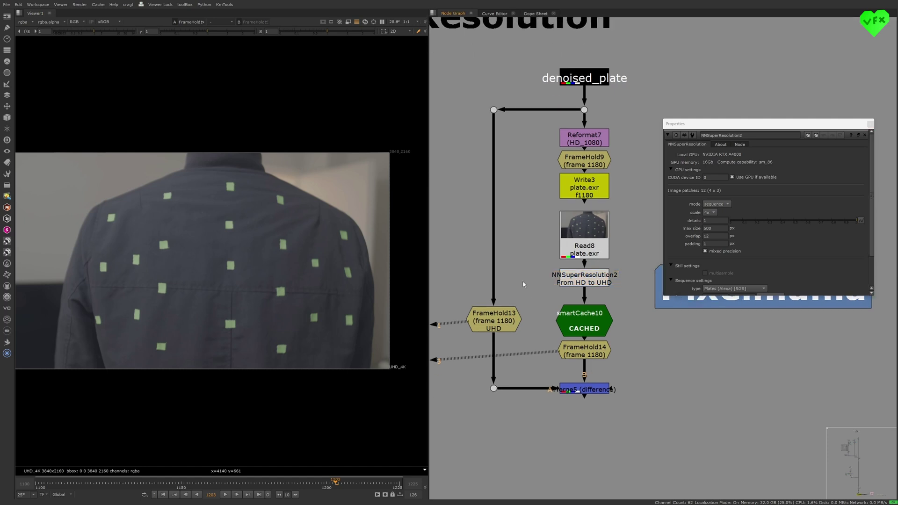
{"action": "key", "text": "ctrl+shift+a"}
- View the Merge5 difference between the UHD plate and the upscaled plate, checking the marker edges
{"action": "left_click", "coordinate": [507, 319]}
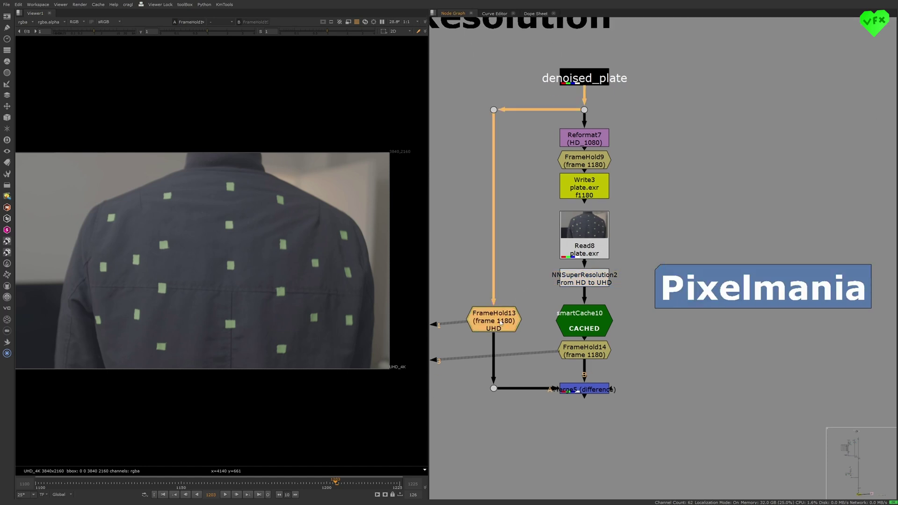
{"action": "left_click", "coordinate": [588, 390]}
{"action": "key", "text": "1"}
{"action": "scroll", "coordinate": [236, 208], "scroll_direction": "up", "scroll_amount": 3}
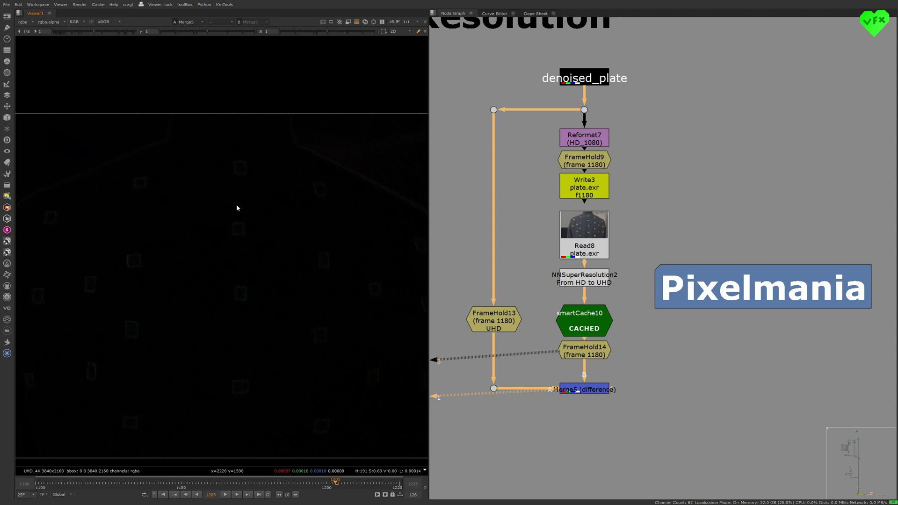
{"action": "scroll", "coordinate": [197, 195], "scroll_direction": "down", "scroll_amount": 2}
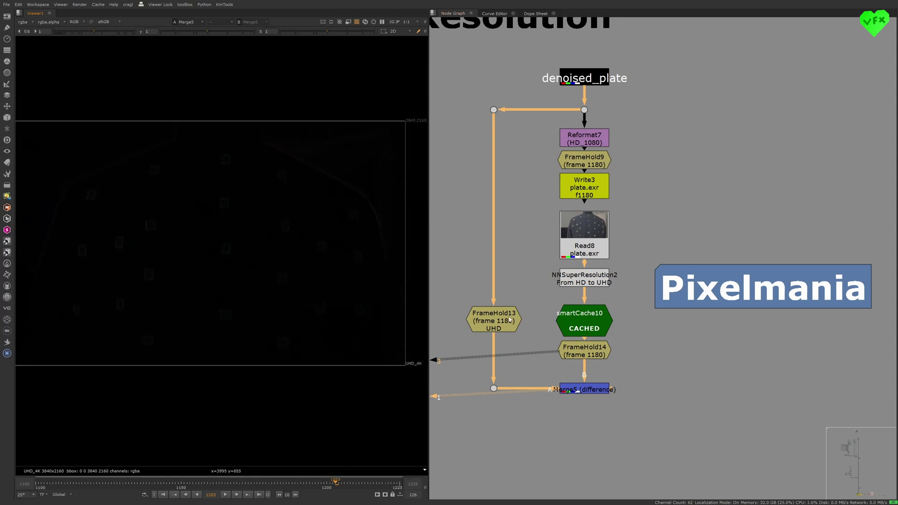
- Compare FrameHold13 in viewer input 1 with FrameHold14 in input 3, examining one tracking marker up close
{"action": "left_click", "coordinate": [579, 392]}
{"action": "left_click", "coordinate": [496, 324]}
{"action": "key", "text": "1"}
{"action": "left_click", "coordinate": [583, 352]}
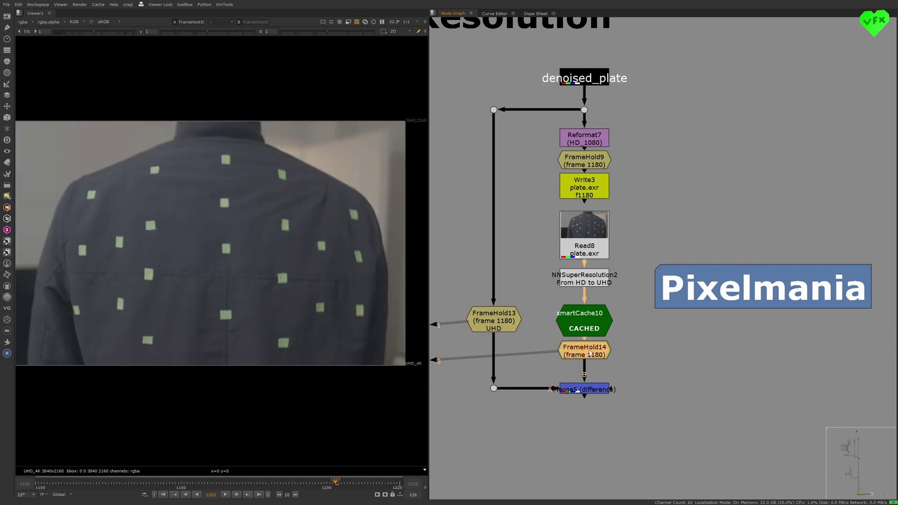
{"action": "key", "text": "3"}
{"action": "middle_click_drag", "start_coordinate": [210, 240], "coordinate": [293, 253], "text": "alt"}
{"action": "scroll", "coordinate": [291, 262], "scroll_direction": "up", "scroll_amount": 4}
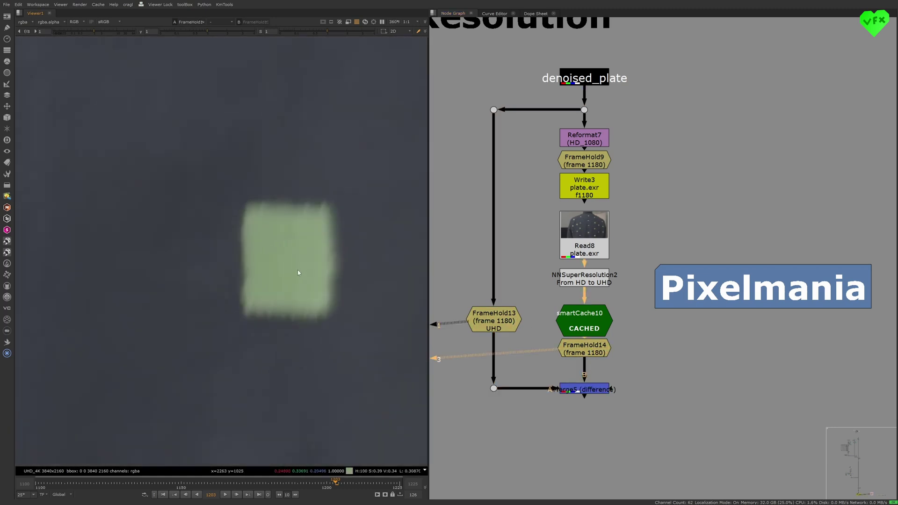
{"action": "scroll", "coordinate": [225, 266], "scroll_direction": "down", "scroll_amount": 16}
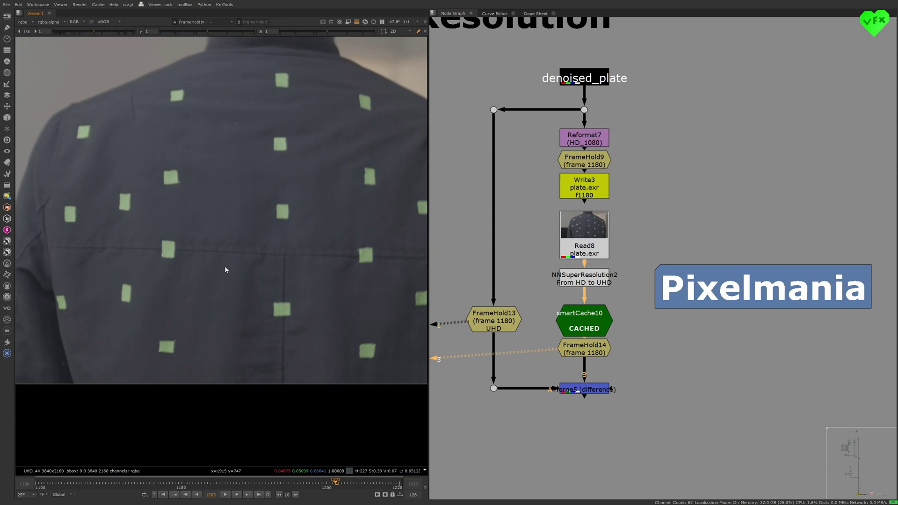
{"action": "middle_click_drag", "start_coordinate": [228, 266], "coordinate": [244, 263]}
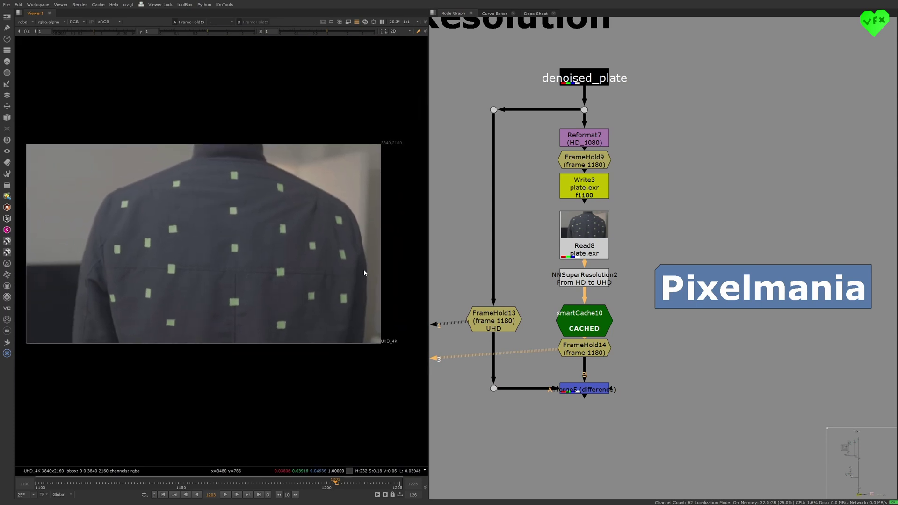
- List the available Pixelmania nodes, including NNSuperResolution and NNCleanup, without adding one
{"action": "scroll", "coordinate": [646, 262], "scroll_direction": "down", "scroll_amount": 5}
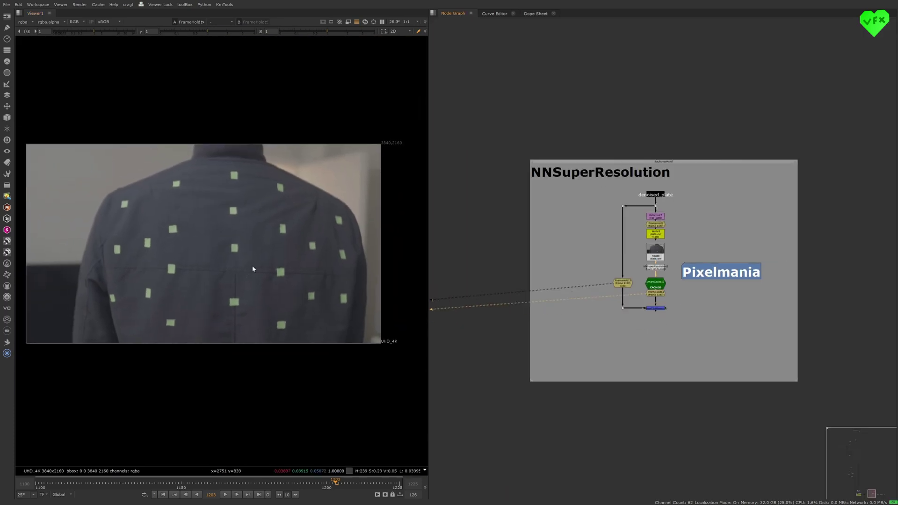
{"action": "left_click", "coordinate": [7, 320]}
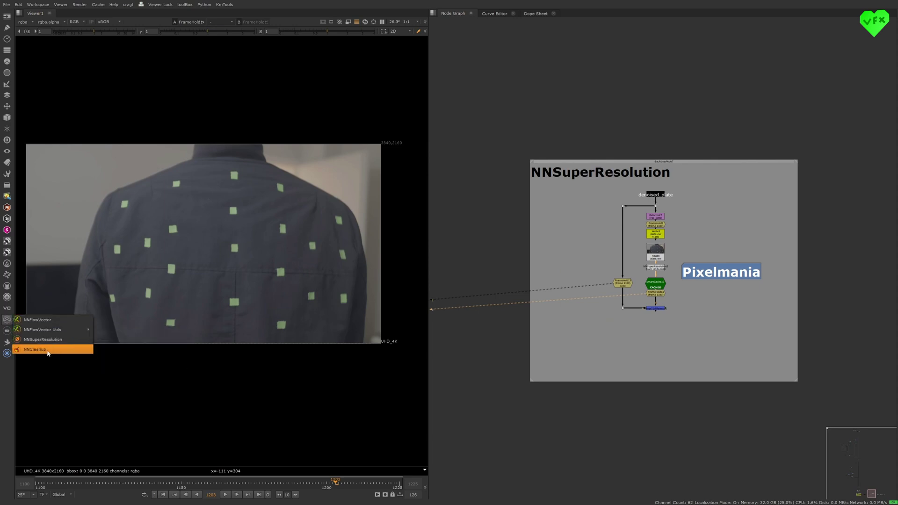
{"action": "left_click", "coordinate": [557, 199]}
- Show the NNFlowVector Utils backdrop and list the NNFlowVector Utils tools without adding one
{"action": "scroll", "coordinate": [599, 232], "scroll_direction": "down", "scroll_amount": 6}
{"action": "middle_click_drag", "start_coordinate": [521, 247], "coordinate": [427, 239]}
{"action": "scroll", "coordinate": [604, 237], "scroll_direction": "up", "scroll_amount": 6}
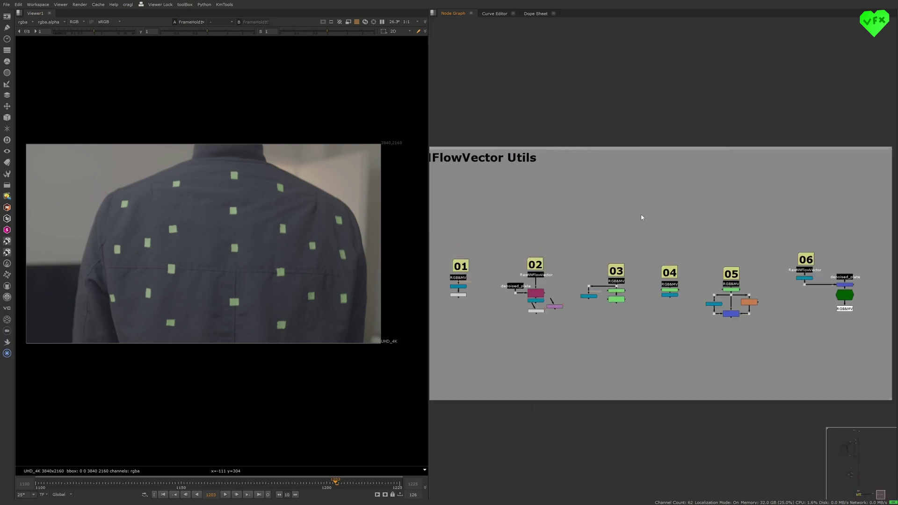
{"action": "scroll", "coordinate": [642, 217], "scroll_direction": "down", "scroll_amount": 4}
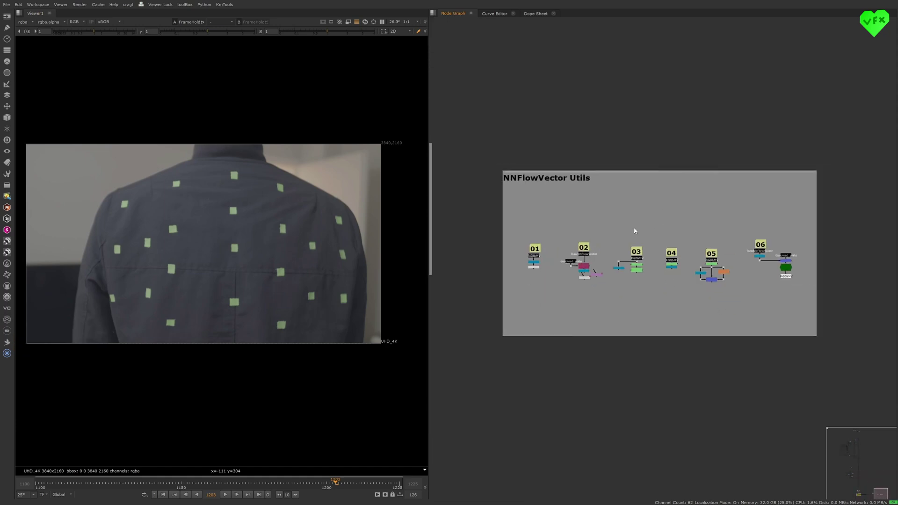
{"action": "left_click", "coordinate": [6, 320]}
{"action": "mouse_move", "coordinate": [74, 334]}
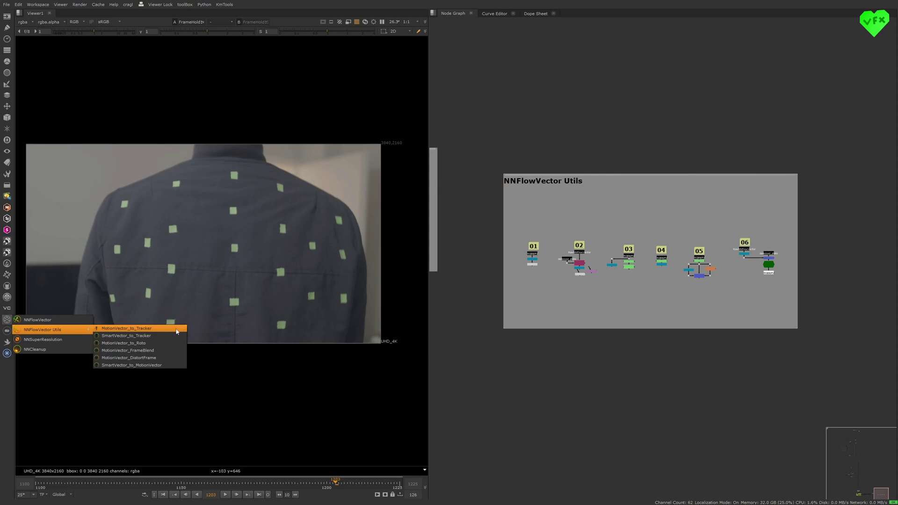
{"action": "left_click", "coordinate": [611, 274]}
- View the RGB&MV stamp feeding example 01 in the NNFlowVector Utils backdrop
{"action": "scroll", "coordinate": [542, 275], "scroll_direction": "up", "scroll_amount": 4}
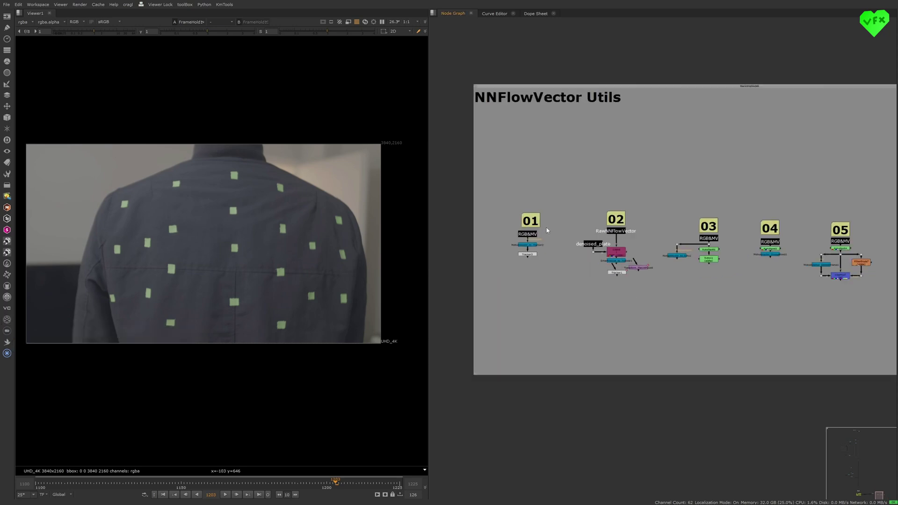
{"action": "left_click", "coordinate": [529, 234]}
{"action": "key", "text": "1"}
{"action": "left_click", "coordinate": [566, 233]}
{"action": "scroll", "coordinate": [588, 233], "scroll_direction": "down", "scroll_amount": 5}
{"action": "scroll", "coordinate": [574, 233], "scroll_direction": "up", "scroll_amount": 3}
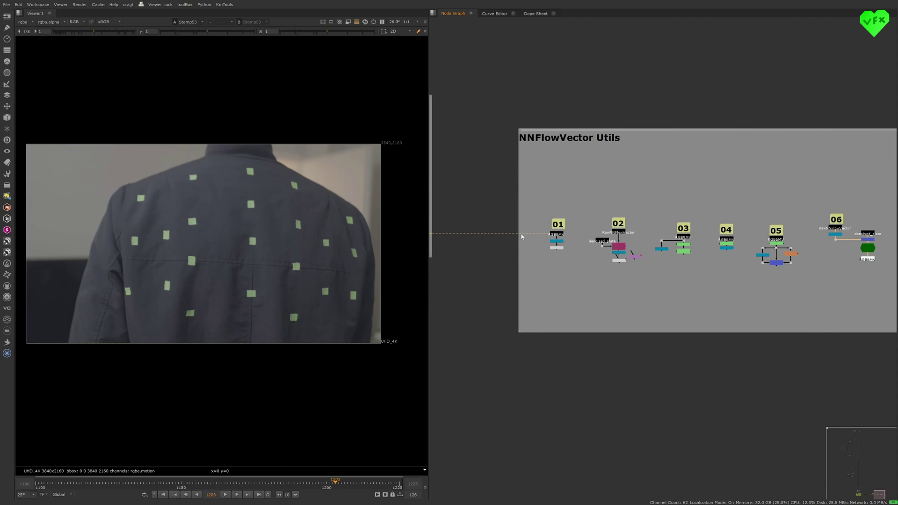
- Open the properties of the example 01 tracker and the Tracker1 node in example 02 to inspect their tracks
{"action": "scroll", "coordinate": [521, 236], "scroll_direction": "up", "scroll_amount": 4}
{"action": "double_click", "coordinate": [550, 245]}
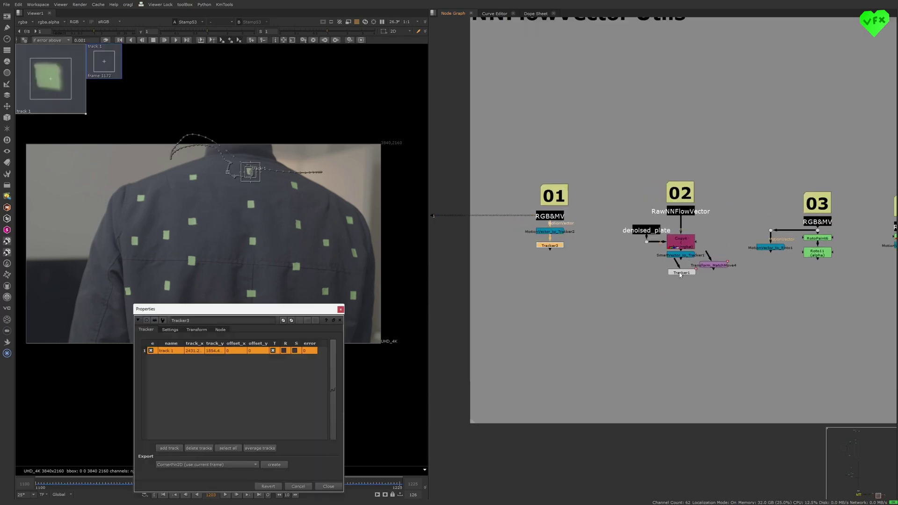
{"action": "double_click", "coordinate": [681, 273]}
{"action": "scroll", "coordinate": [659, 257], "scroll_direction": "up", "scroll_amount": 2}
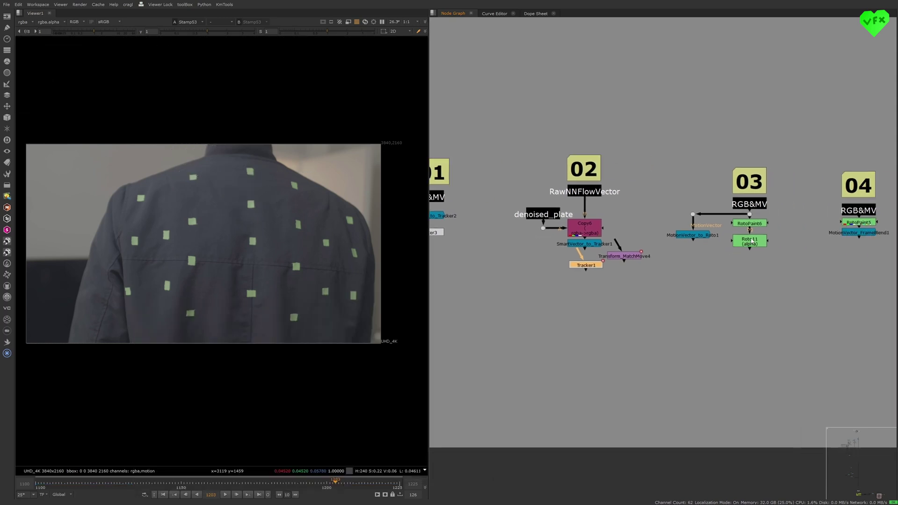
- View Roto11 in example 03 with its properties open, scrub the timeline to frame 1157, and close the properties
{"action": "left_click", "coordinate": [752, 241]}
{"action": "key", "text": "1"}
{"action": "double_click", "coordinate": [752, 242]}
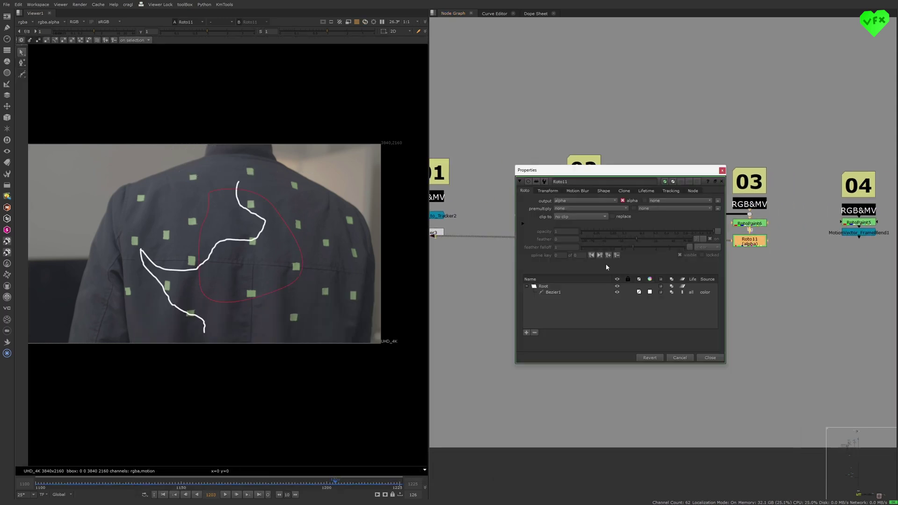
{"action": "mouse_move", "coordinate": [189, 483]}
{"action": "left_mouse_down"}
{"action": "mouse_move", "coordinate": [213, 479]}
{"action": "mouse_move", "coordinate": [164, 480]}
{"action": "mouse_move", "coordinate": [200, 479]}
{"action": "left_mouse_up"}
{"action": "key", "text": "ctrl+shift+a"}
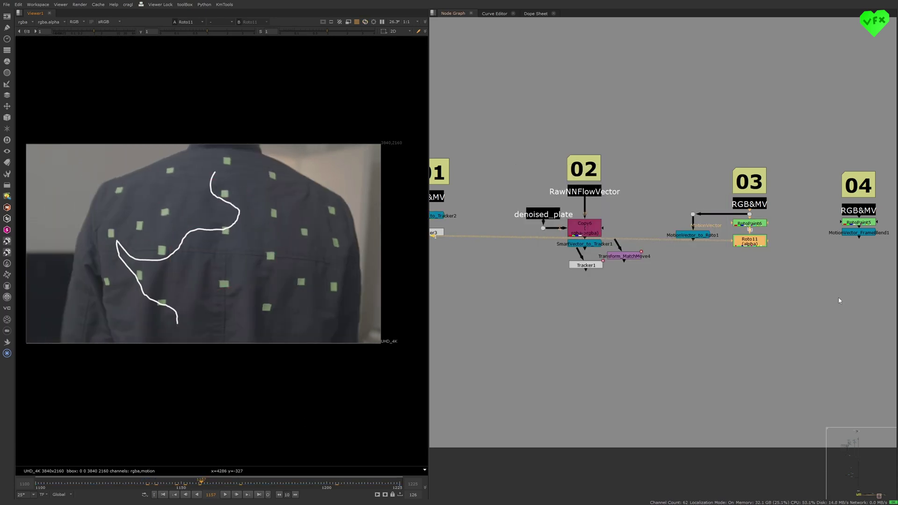
- Open the properties of RotoPaint5 in example 04, view it at frame 1178, and step through the neighbouring frames to inspect its paint strokes
{"action": "middle_click_drag", "start_coordinate": [847, 260], "coordinate": [741, 253]}
{"action": "scroll", "coordinate": [725, 250], "scroll_direction": "up", "scroll_amount": 2}
{"action": "double_click", "coordinate": [762, 207]}
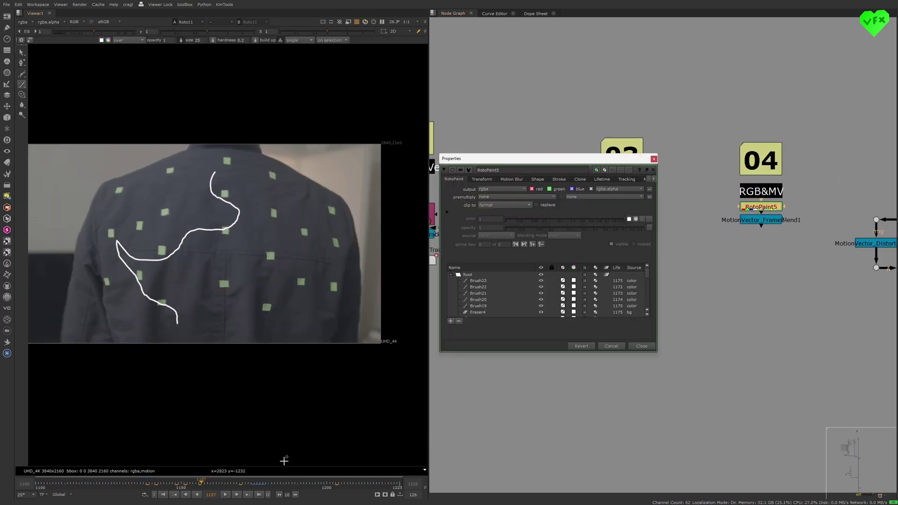
{"action": "left_click", "coordinate": [262, 486]}
{"action": "key", "text": "1"}
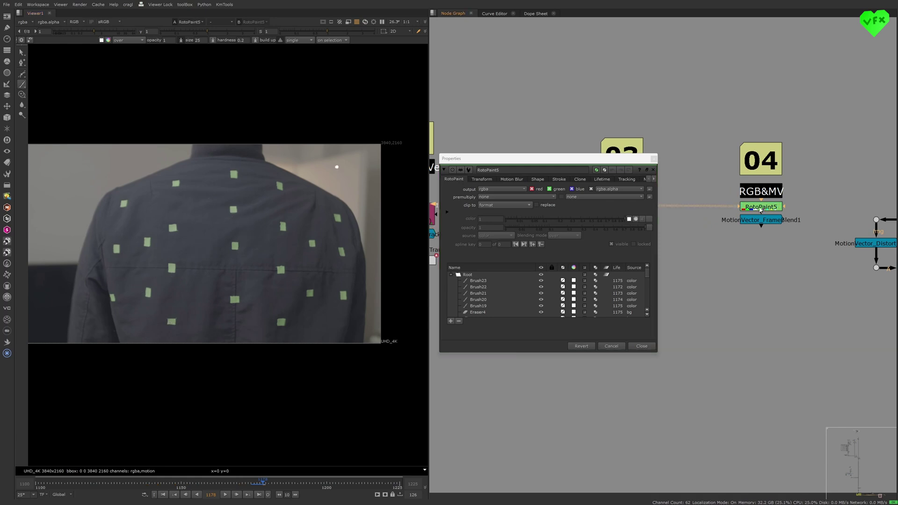
{"action": "key", "text": "Left"}
{"action": "key", "text": "Left"}
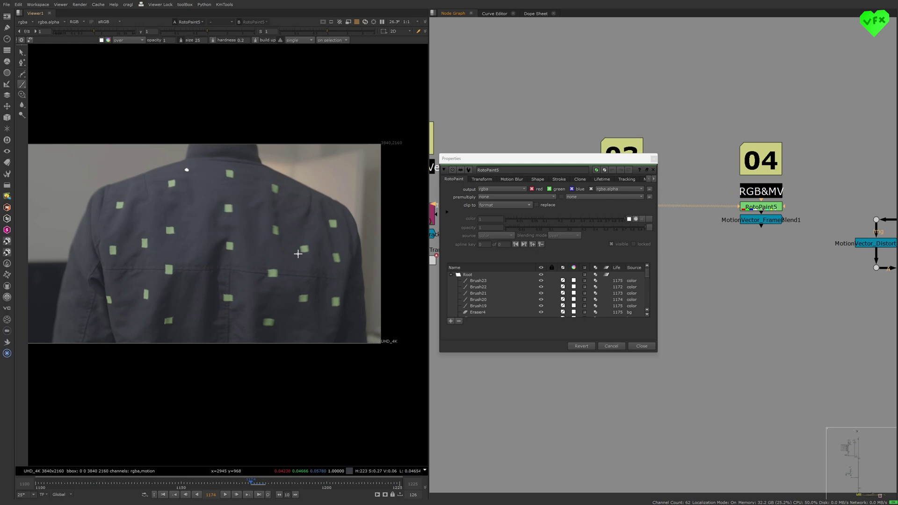
{"action": "key", "text": "Right"}
- View the MotionVector_FrameBlend1 output in example 04 and step back and forth through the painted frames
{"action": "left_click", "coordinate": [764, 221]}
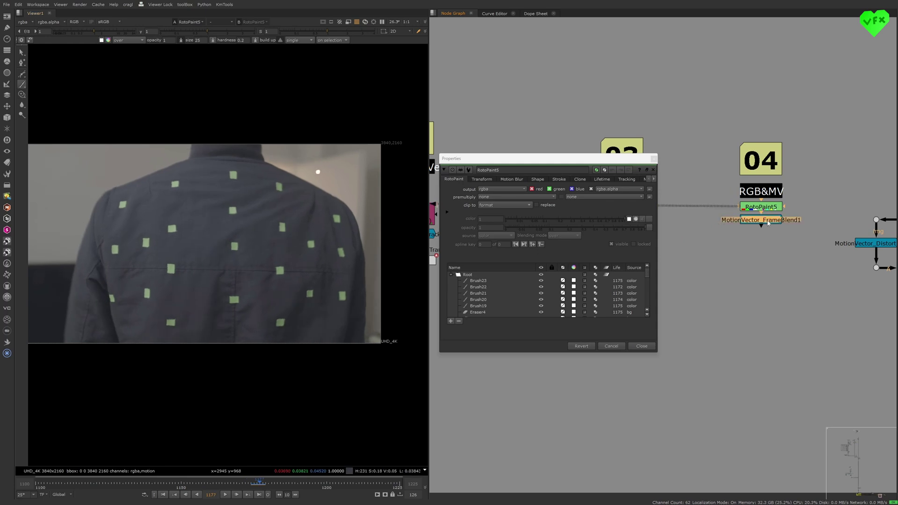
{"action": "key", "text": "1"}
{"action": "key", "text": "Left"}
{"action": "key", "text": "Left"}
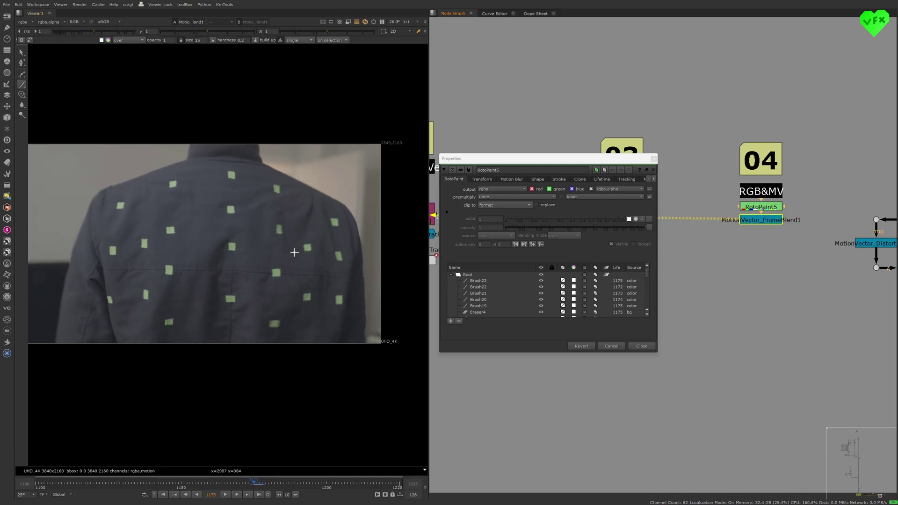
{"action": "key", "text": "Right"}
{"action": "key", "text": "Right"}
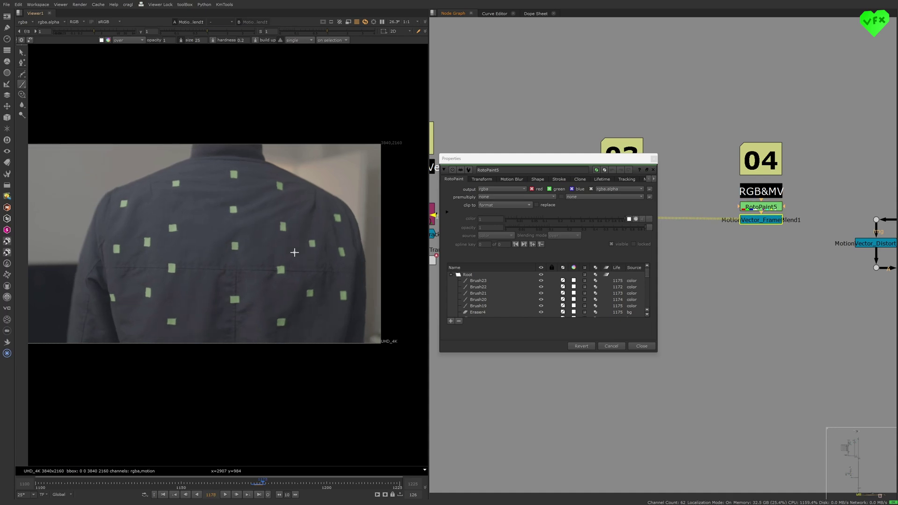
- Compare RotoPaint5 with MotionVector_FrameBlend1 on adjacent frames and close the open properties
{"action": "key", "text": "1"}
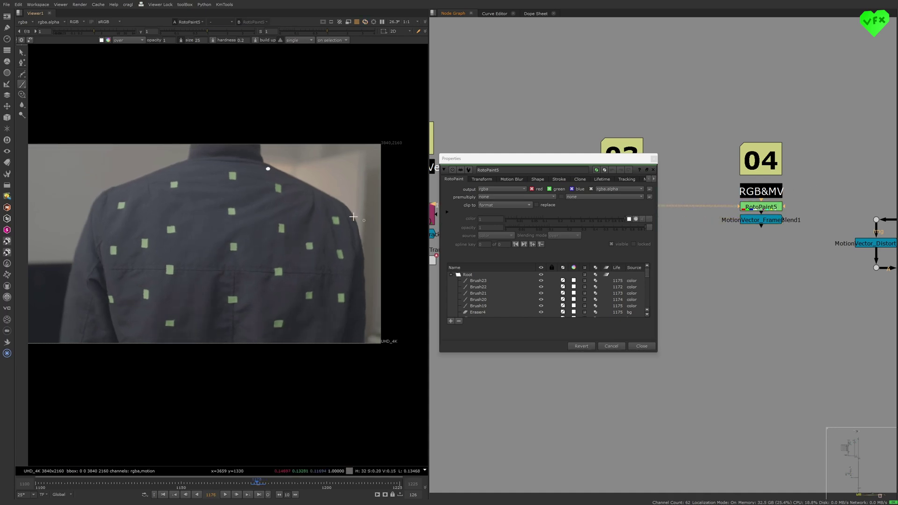
{"action": "key", "text": "Left"}
{"action": "key", "text": "Right"}
{"action": "mouse_move", "coordinate": [758, 221]}
{"action": "left_mouse_down"}
{"action": "mouse_move", "coordinate": [711, 218]}
{"action": "mouse_move", "coordinate": [762, 221]}
{"action": "left_mouse_up"}
{"action": "key", "text": "1"}
{"action": "left_click", "coordinate": [717, 165]}
{"action": "key", "text": "ctrl+shift+a"}
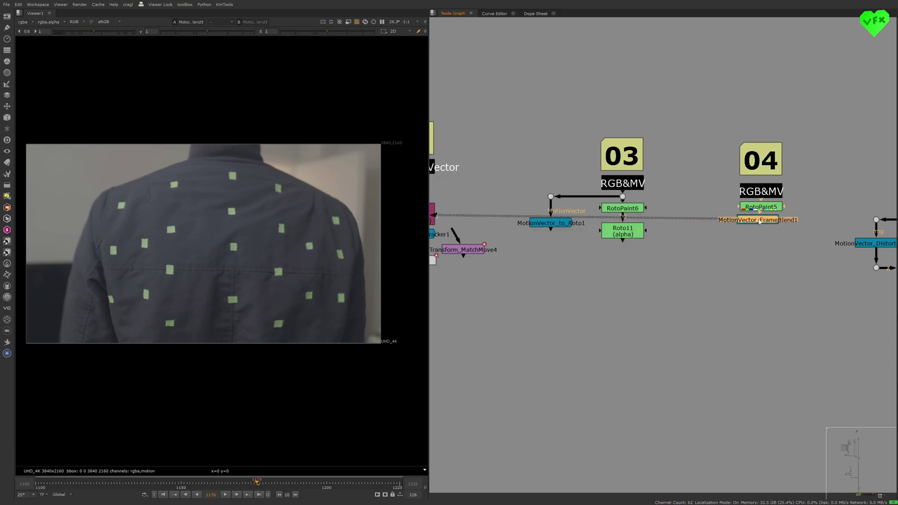
- View RotoPaint4 in example 05 with its properties open and step back and forth from frame 1180 to inspect its brush strokes
{"action": "middle_click_drag", "start_coordinate": [700, 257], "coordinate": [463, 255]}
{"action": "left_click", "coordinate": [690, 205]}
{"action": "key", "text": "1"}
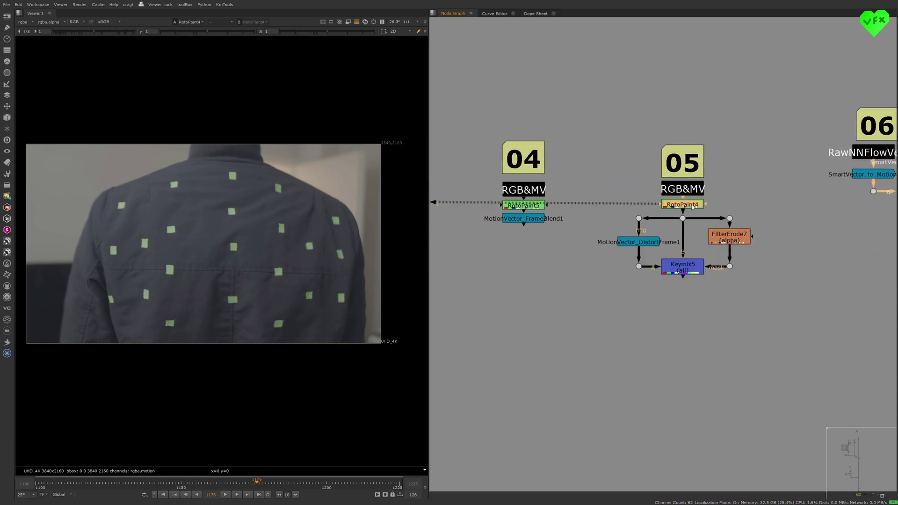
{"action": "double_click", "coordinate": [690, 207]}
{"action": "left_click", "coordinate": [270, 485]}
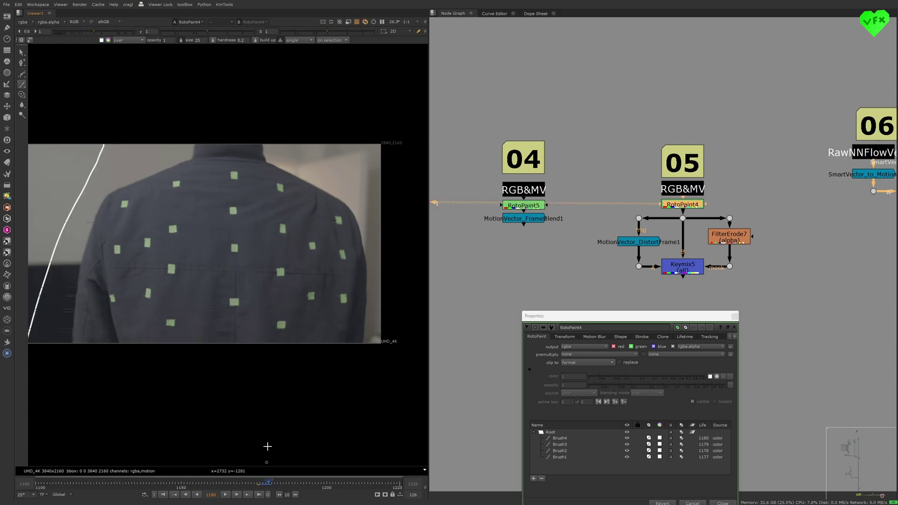
{"action": "key", "text": "Left"}
{"action": "key", "text": "Left"}
{"action": "key", "text": "Left"}
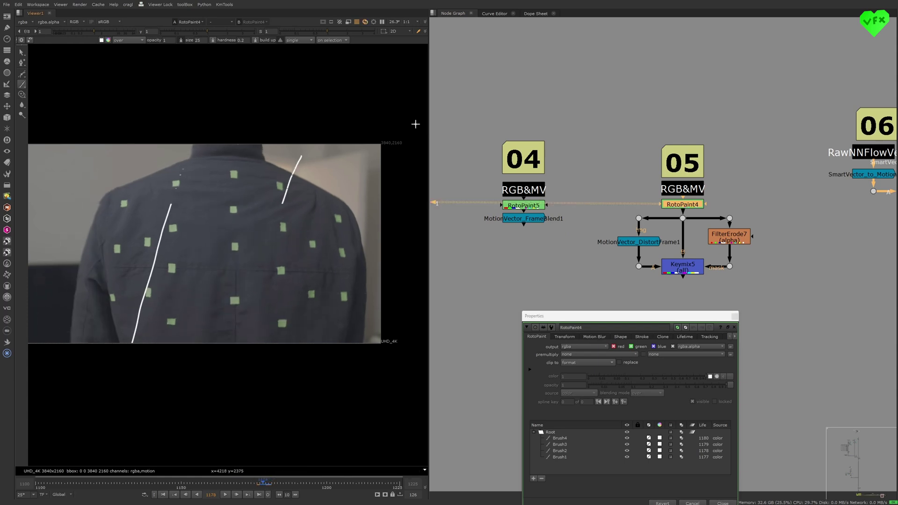
{"action": "key", "text": "Right"}
{"action": "key", "text": "Right"}
{"action": "key", "text": "Right"}
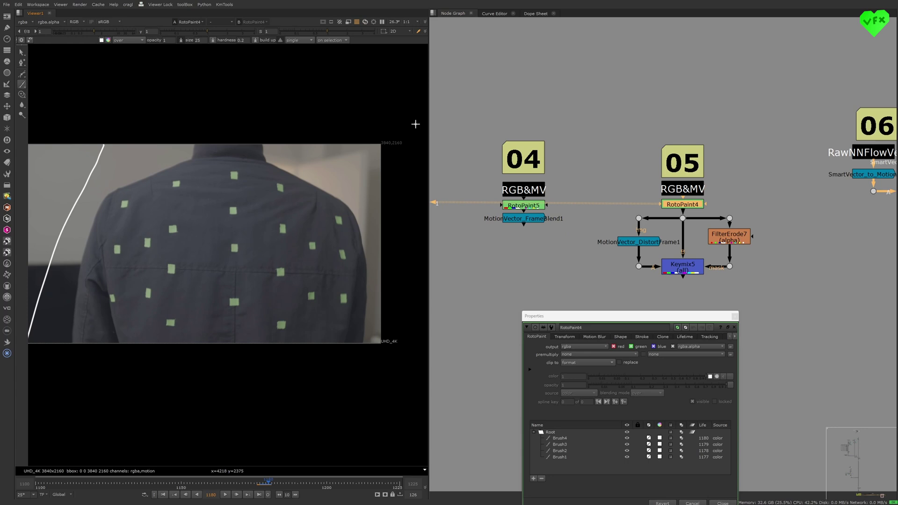
{"action": "key", "text": "Left"}
{"action": "key", "text": "Left"}
{"action": "key", "text": "Left"}
{"action": "key", "text": "Right"}
{"action": "key", "text": "Right"}
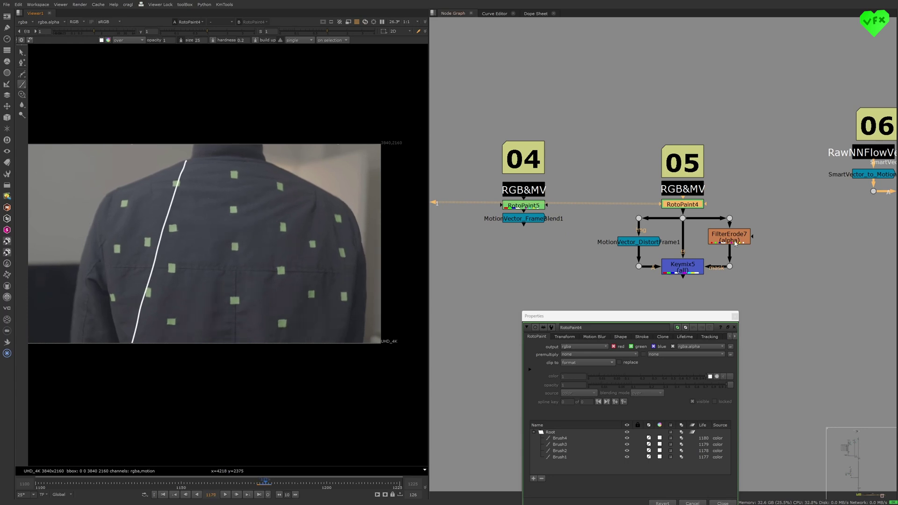
- View the Keymix5 result in example 05 and step back and forth through the frames painted in RotoPaint4
{"action": "left_click", "coordinate": [683, 271]}
{"action": "key", "text": "1"}
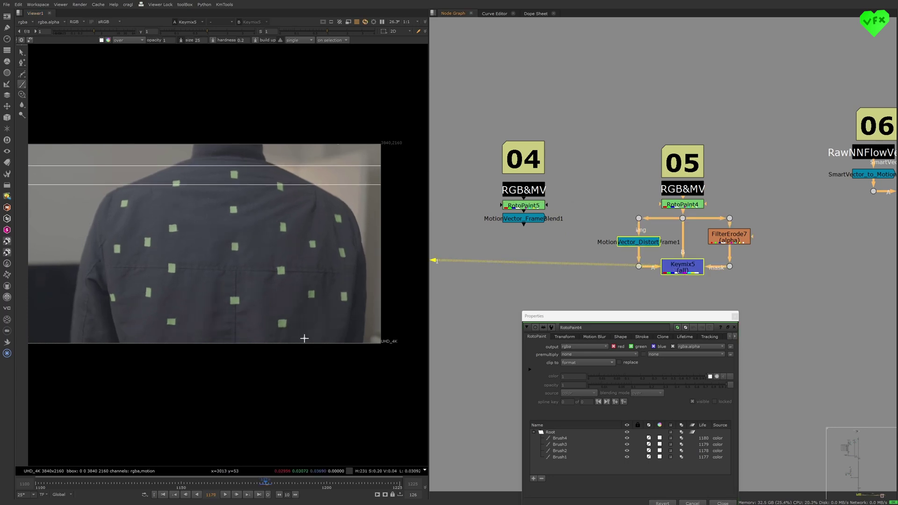
{"action": "key", "text": "Left"}
{"action": "key", "text": "Left"}
{"action": "key", "text": "Left"}
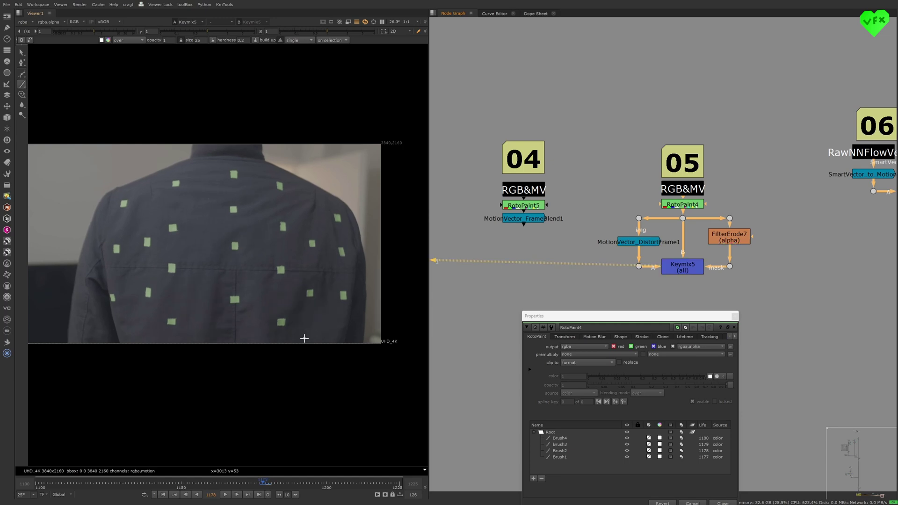
{"action": "key", "text": "Right"}
{"action": "key", "text": "Right"}
{"action": "key", "text": "Right"}
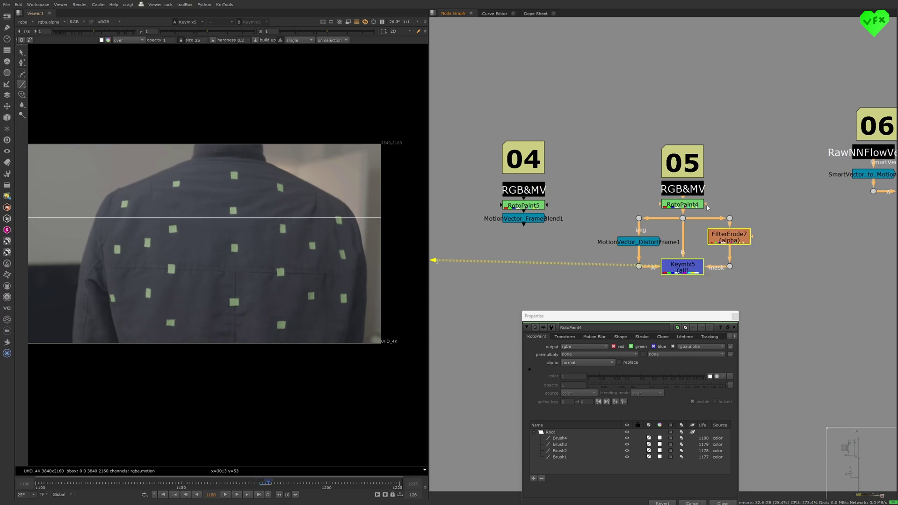
- Compare the painted RotoPaint4 image with the Keymix5 result at frame 1180
{"action": "left_click", "coordinate": [694, 209]}
{"action": "key", "text": "1"}
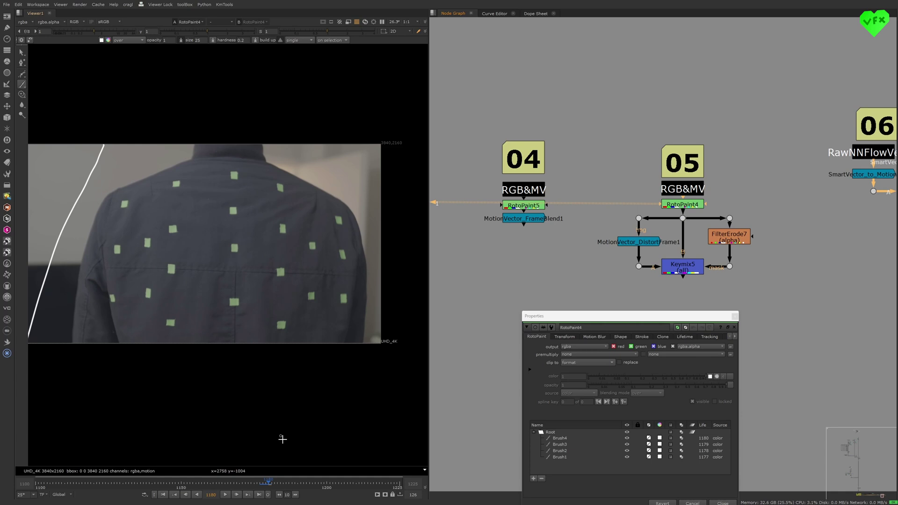
{"action": "left_click", "coordinate": [671, 268]}
{"action": "key", "text": "1"}
- Examine the SmartVector_to_MotionVector1 setup in example 06, close the RotoPaint4 properties, and show the whole NNFlowVector Utils backdrop
{"action": "middle_click_drag", "start_coordinate": [692, 188], "coordinate": [549, 180]}
{"action": "scroll", "coordinate": [670, 196], "scroll_direction": "down", "scroll_amount": 2}
{"action": "scroll", "coordinate": [586, 185], "scroll_direction": "up", "scroll_amount": 2}
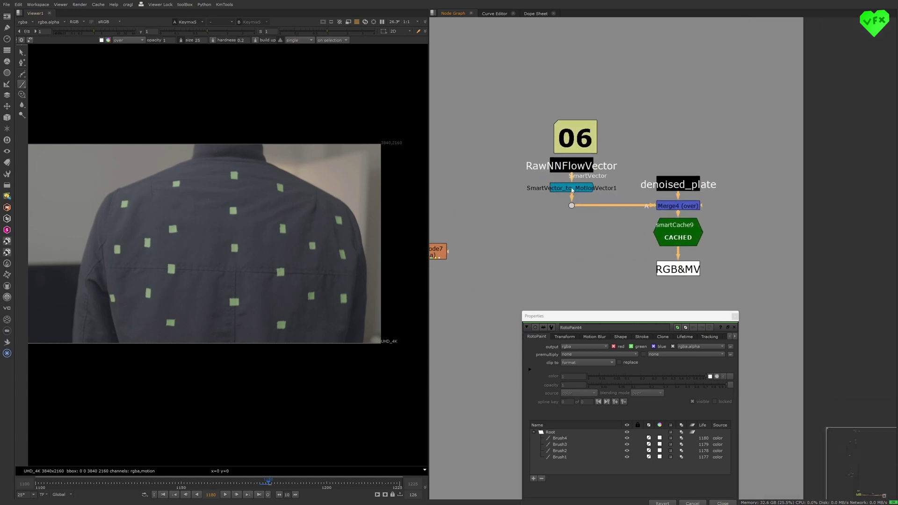
{"action": "left_click", "coordinate": [631, 164]}
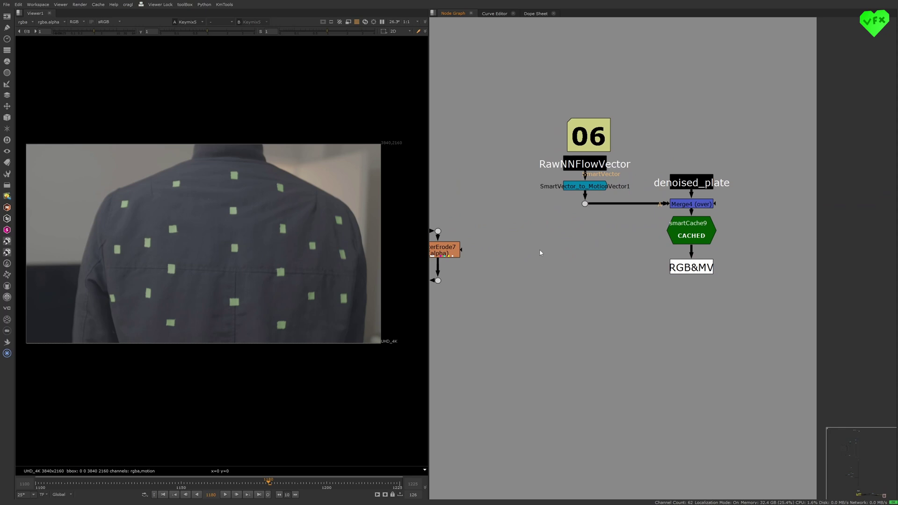
{"action": "scroll", "coordinate": [546, 232], "scroll_direction": "down", "scroll_amount": 10}
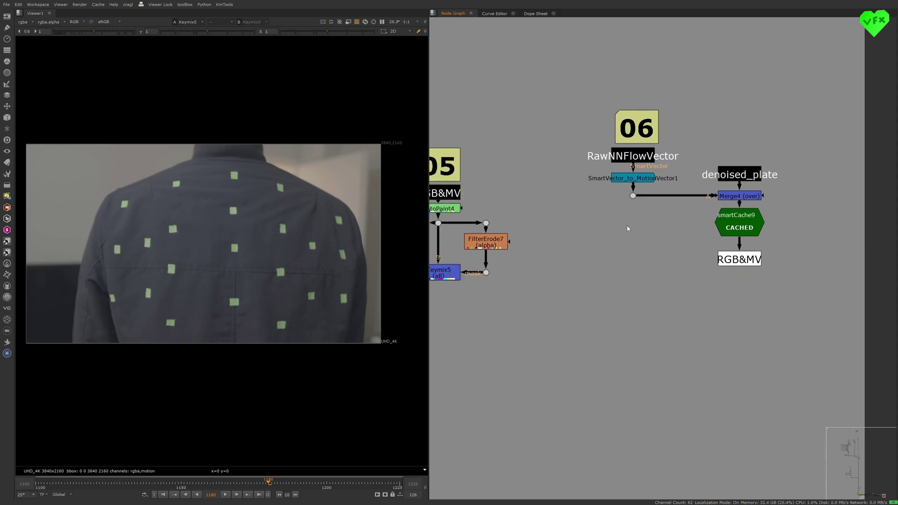
{"action": "scroll", "coordinate": [568, 233], "scroll_direction": "up", "scroll_amount": 2}
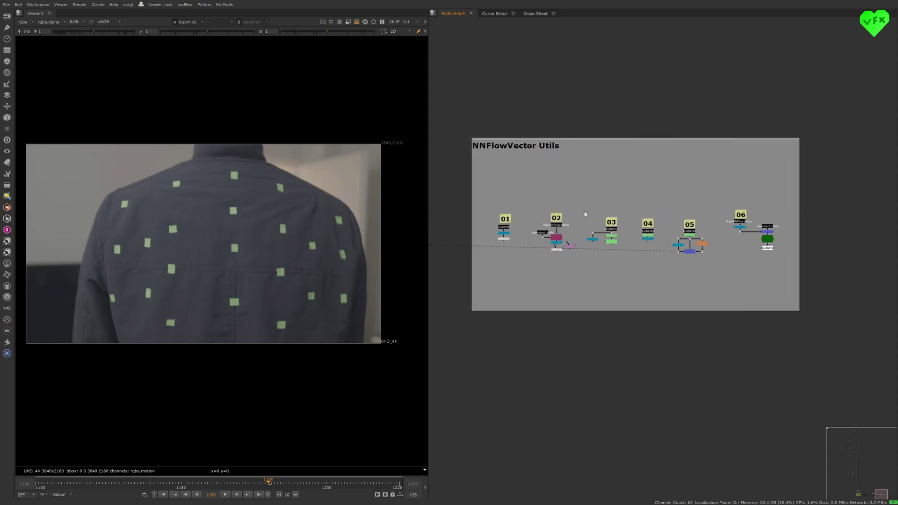